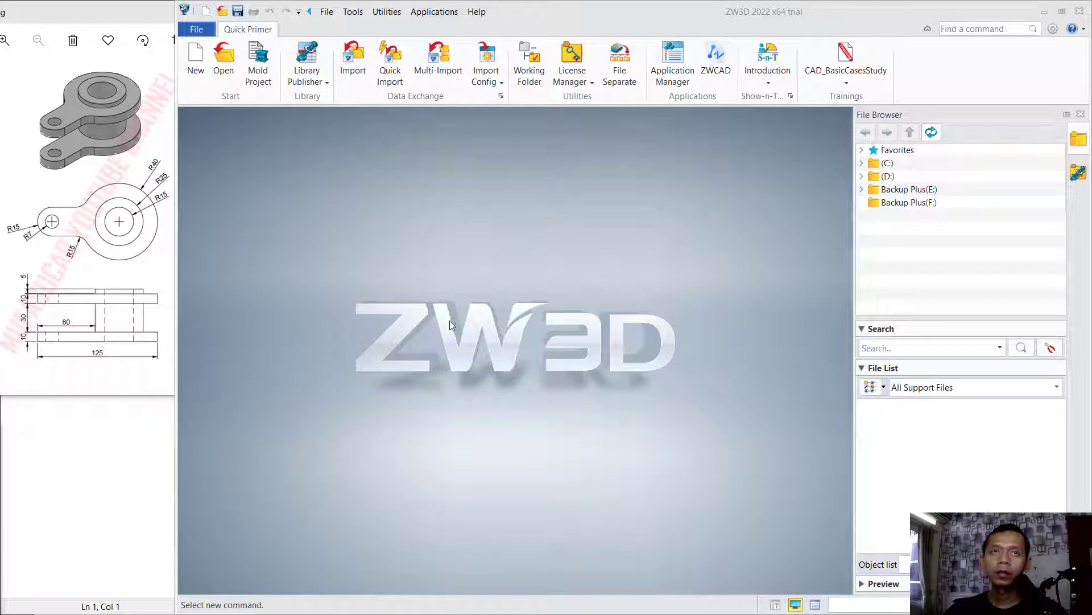
- Create a new standard part file named Part001 from the PartTemplate(MM) template
left_click(195, 63)
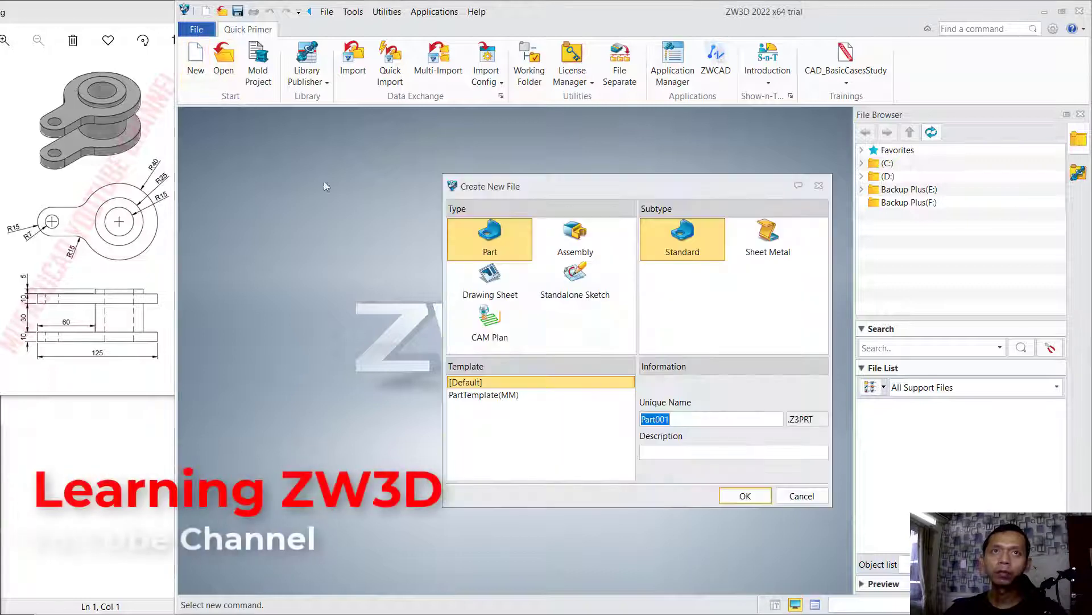
left_click(499, 248)
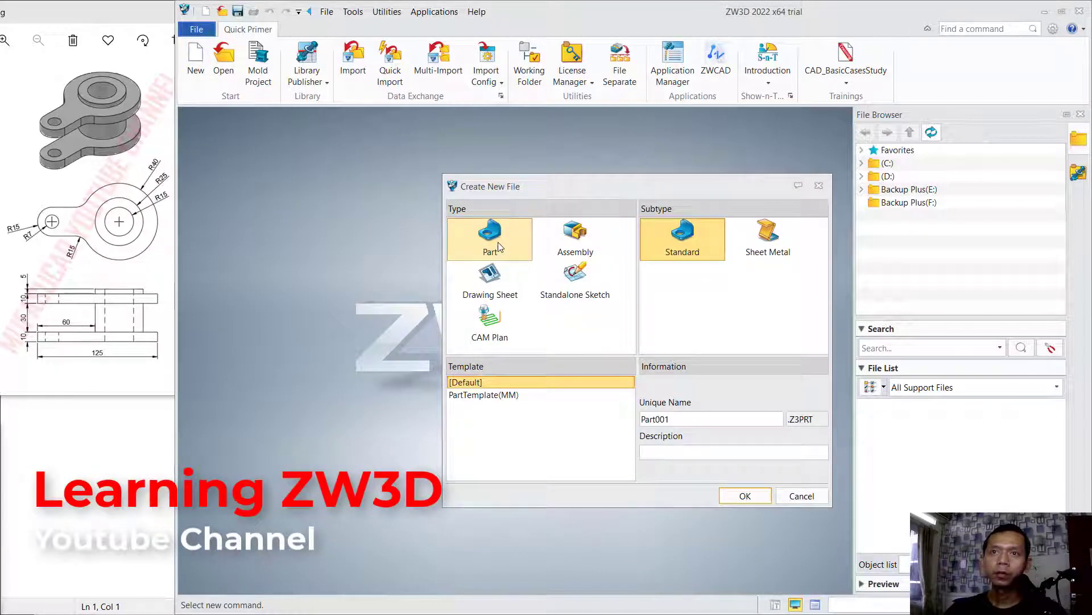
left_click(512, 397)
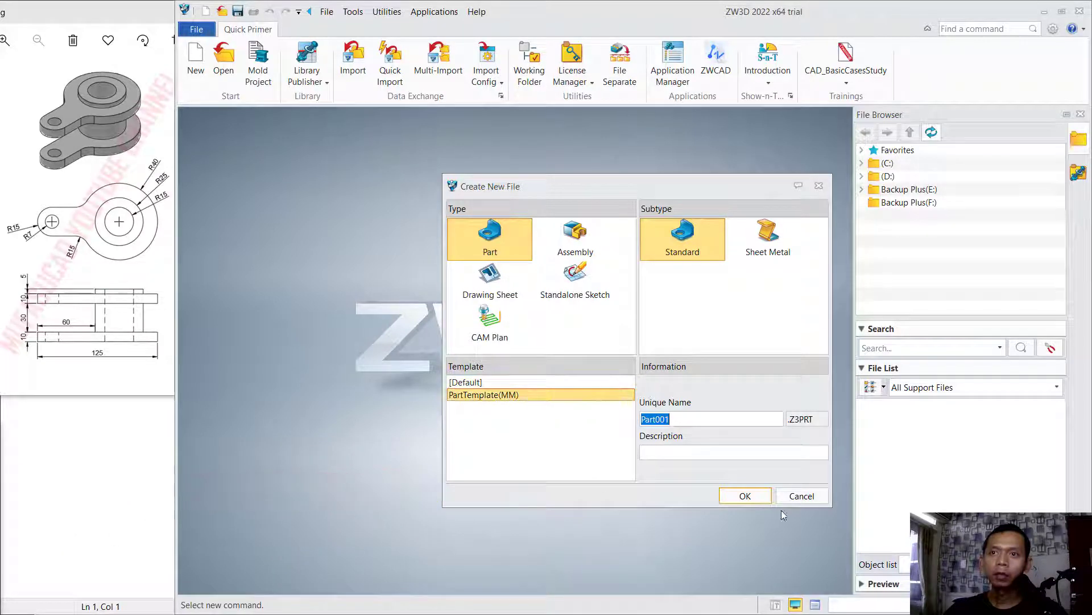
left_click(755, 497)
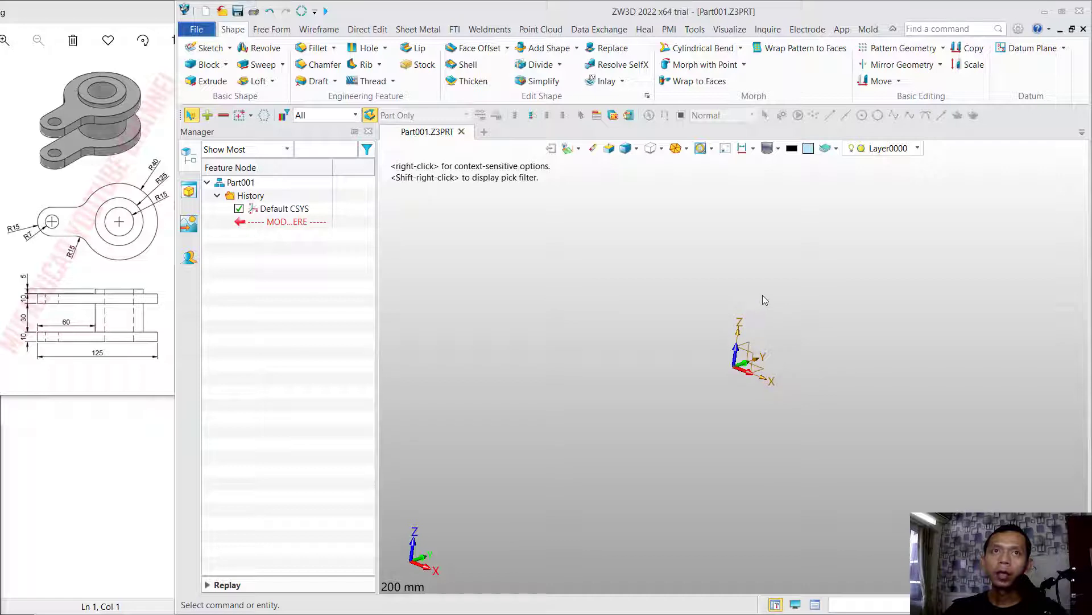
- Start a new sketch on the default XY plane
left_click(209, 49)
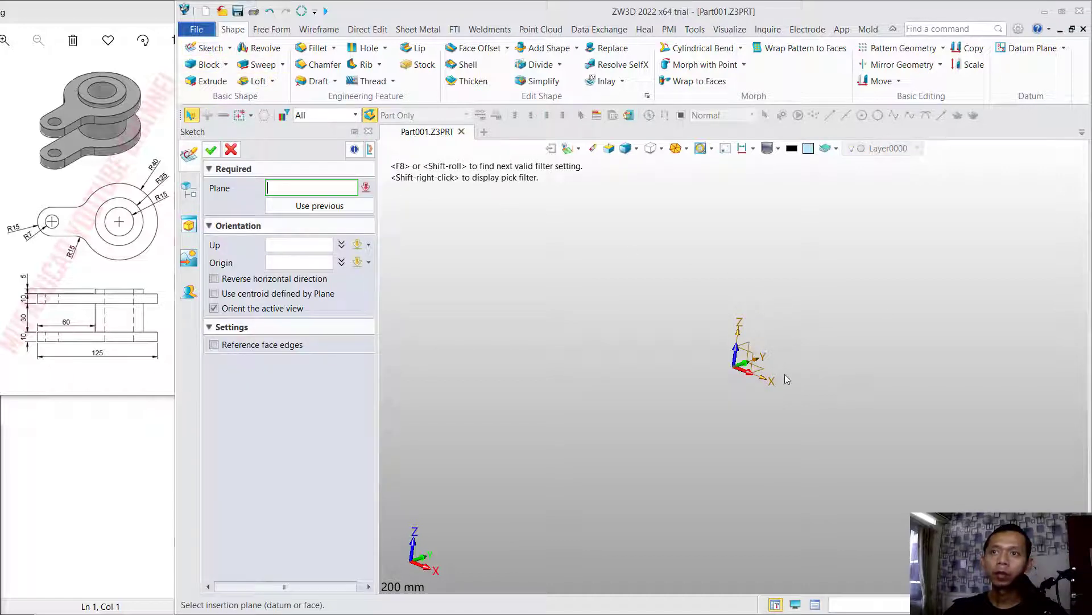
left_click(761, 371)
left_click(761, 370)
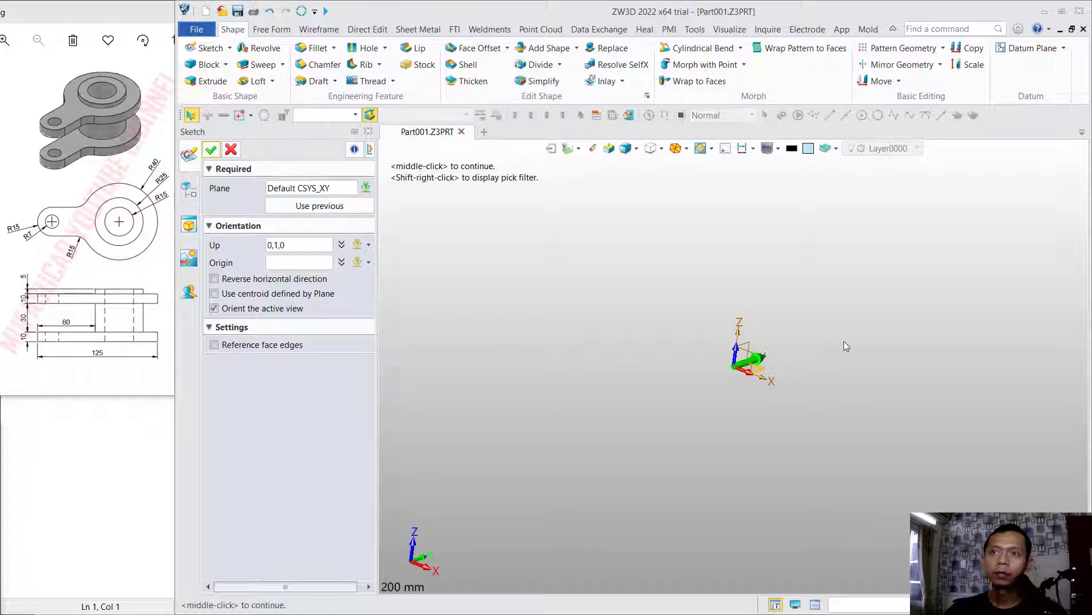
left_click(211, 150)
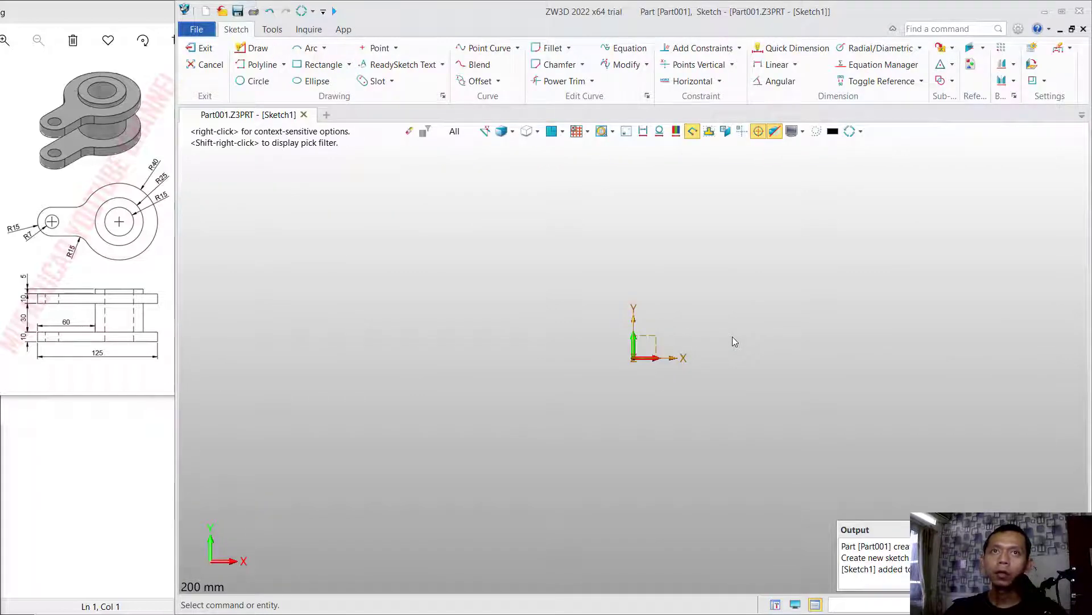
- Draw two concentric circles centred on the origin with radii of 40 mm and 25 mm
left_click(253, 85)
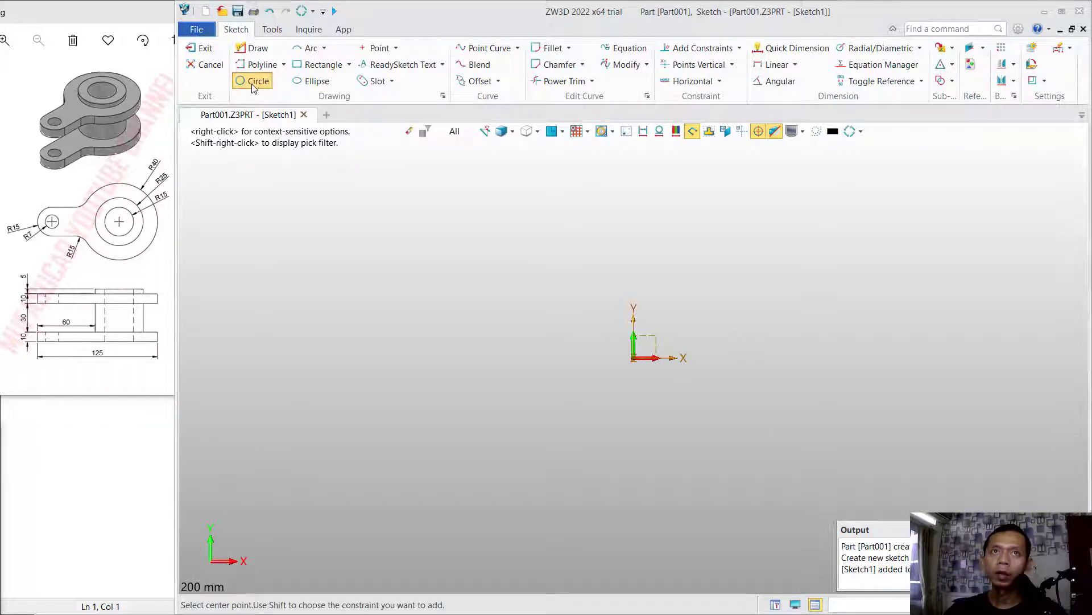
left_click(634, 358)
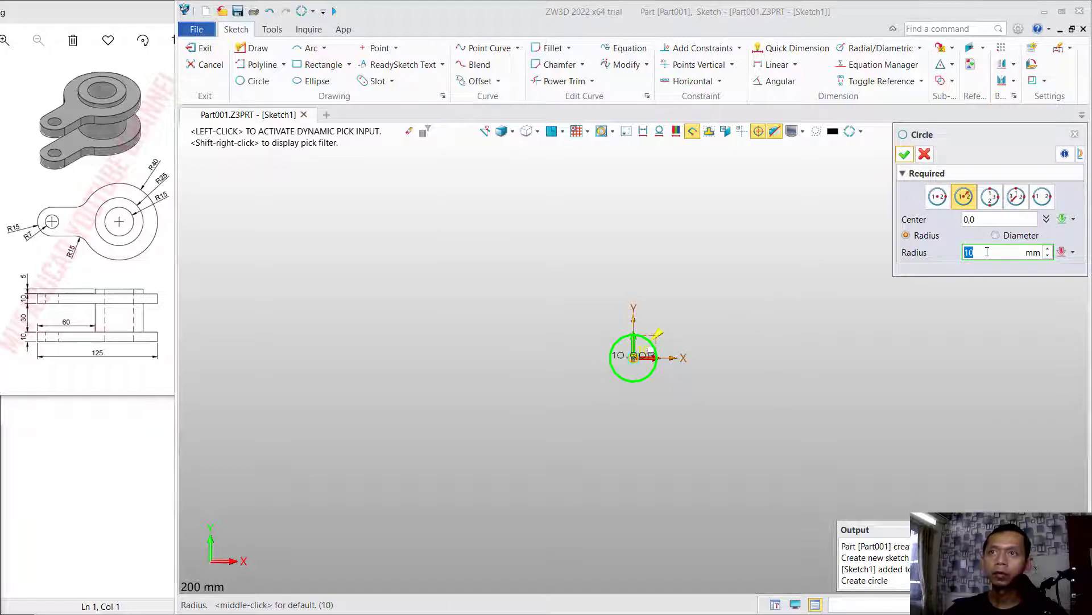
type("40")
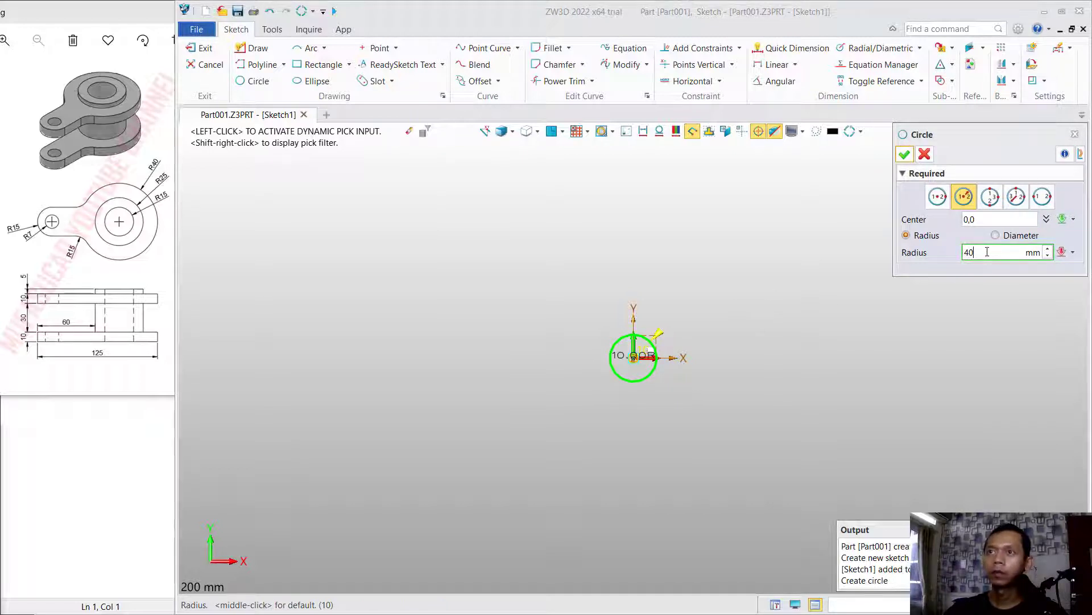
key("Return")
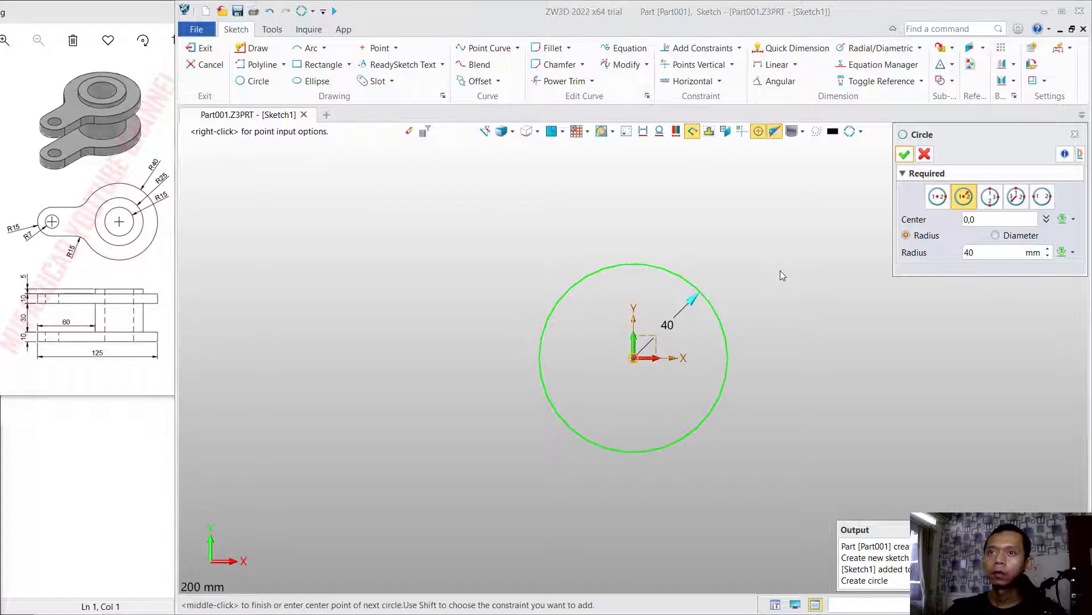
left_click(635, 359)
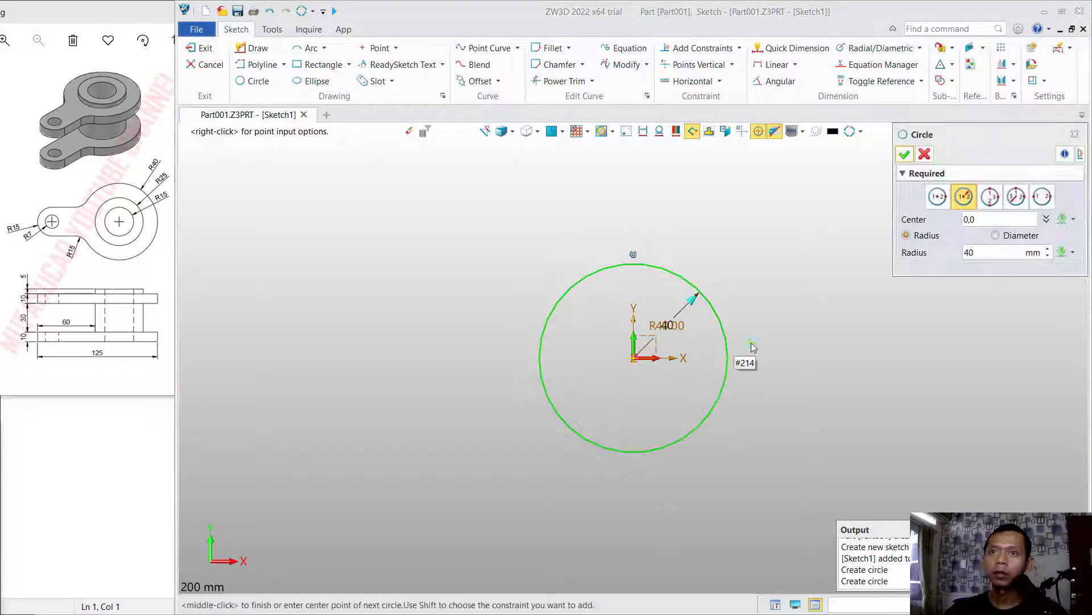
left_click(974, 252)
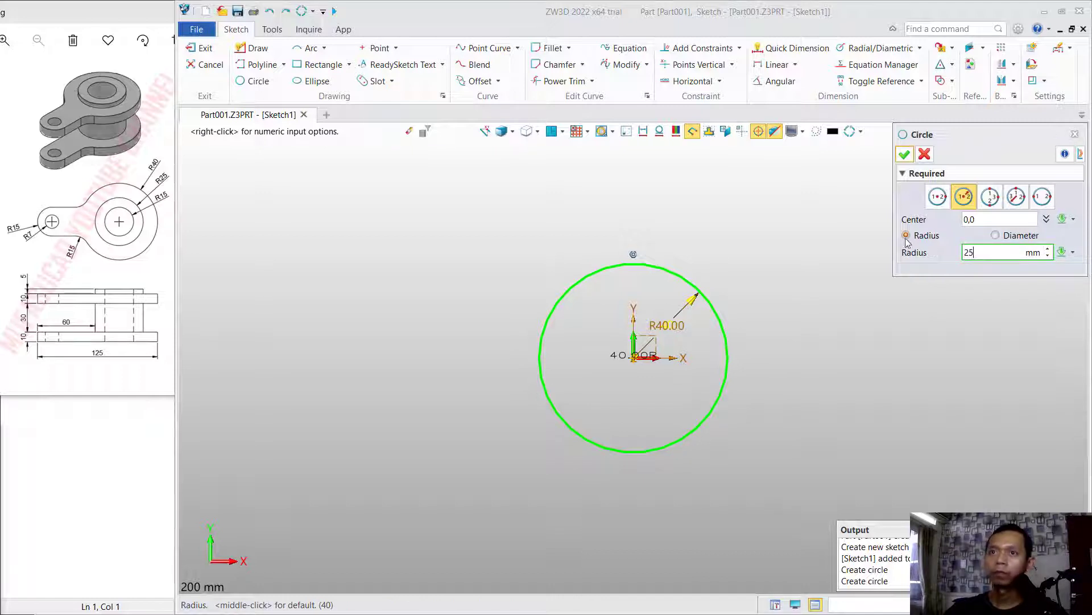
key("Return")
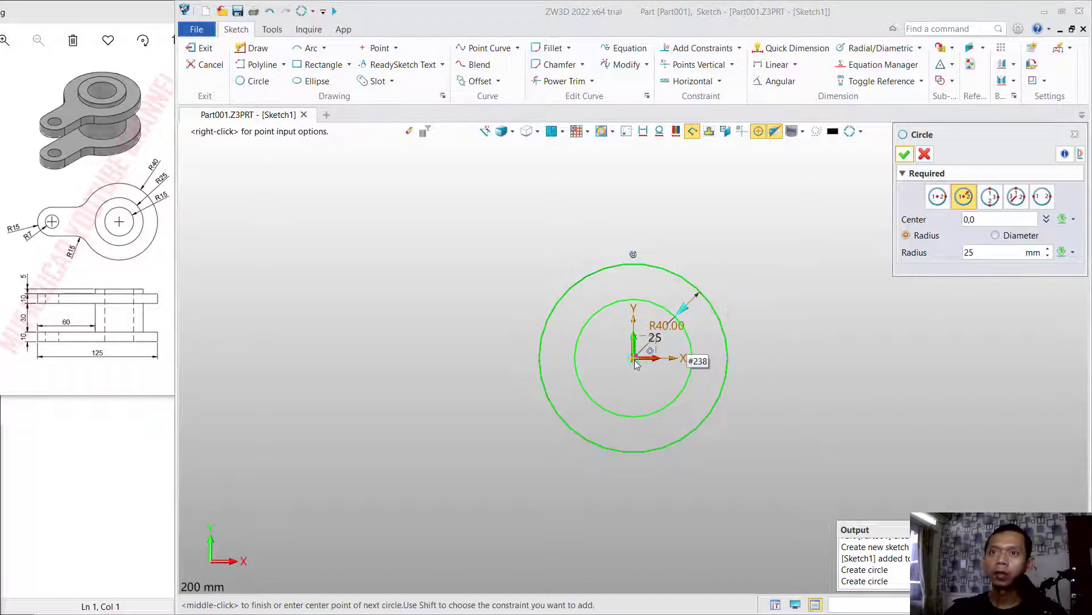
- Add a third concentric circle at the origin with a radius of 15 mm
left_click(636, 364)
left_click(968, 252)
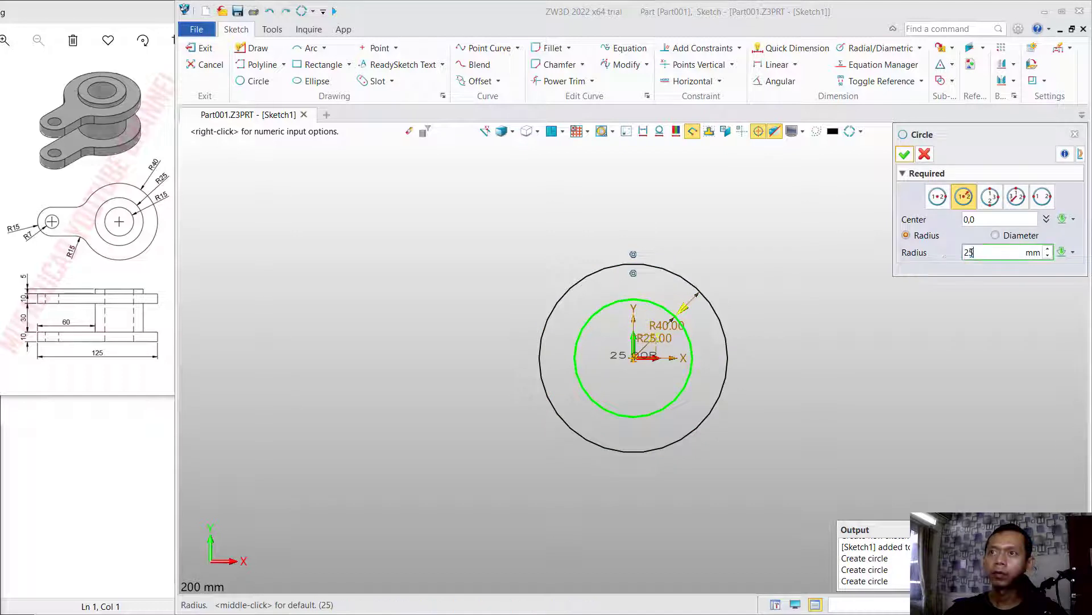
type("30")
left_click(642, 377)
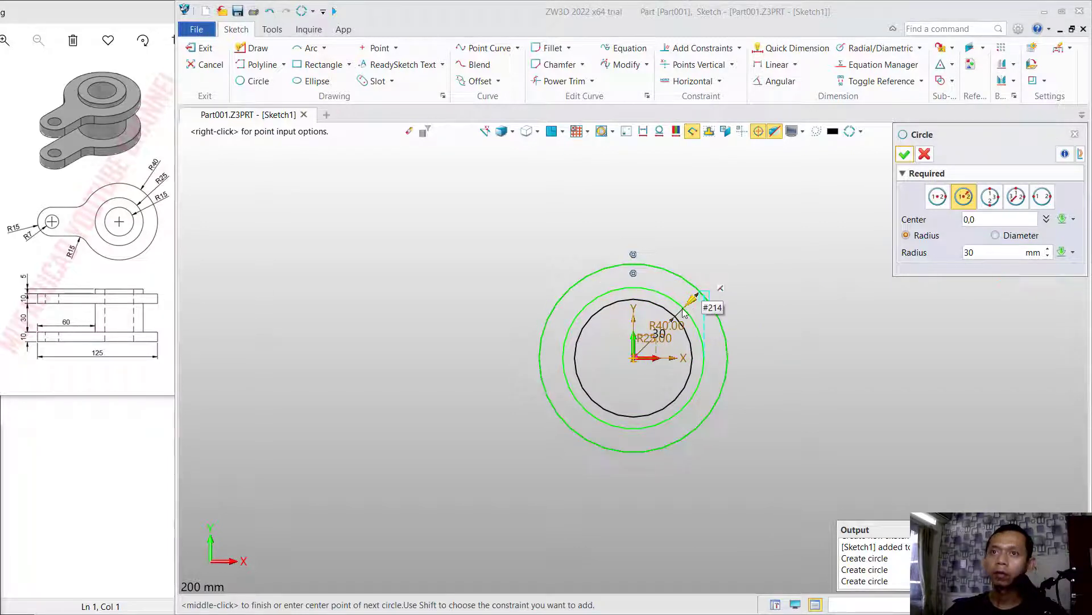
left_click(973, 252)
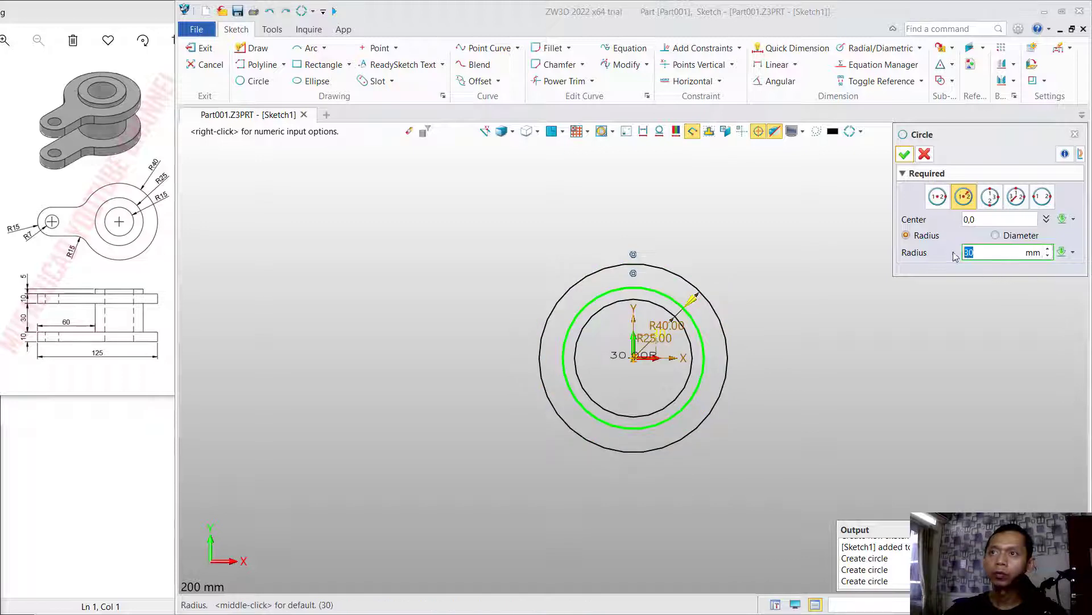
type("15")
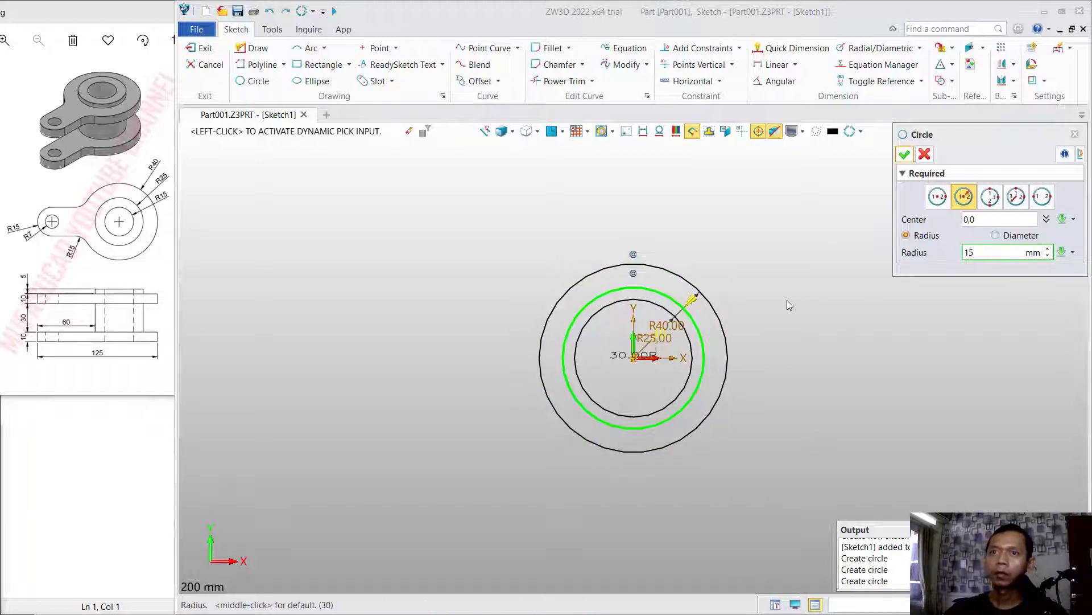
key("Return")
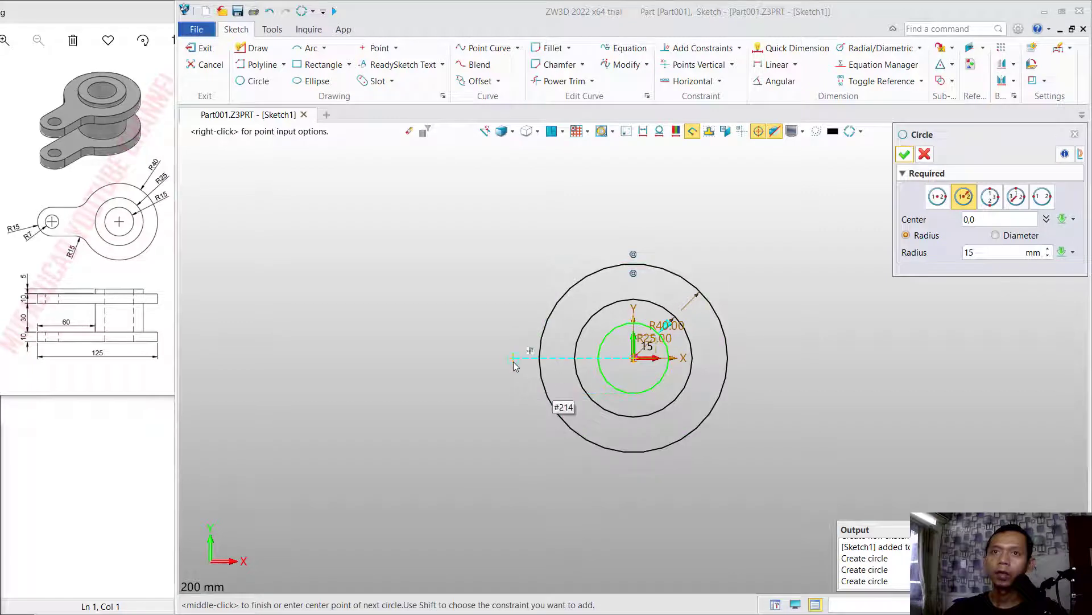
- Draw two concentric circles of radius 15 mm and 7 mm on the negative X axis, about 102.5 mm from the origin
left_click(392, 358)
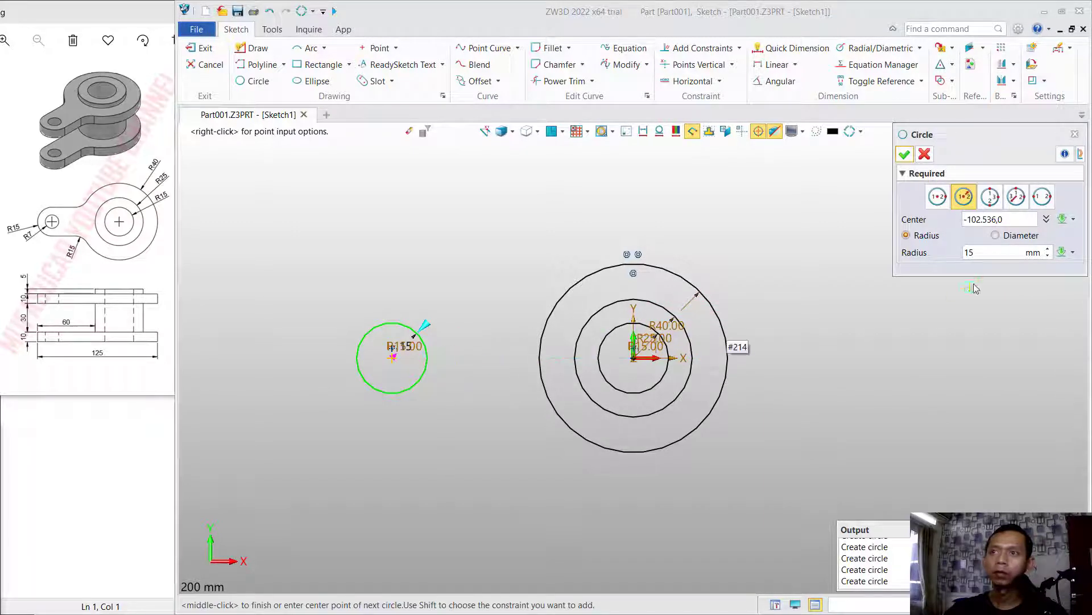
left_click_drag(1000, 253, 941, 253)
type("7")
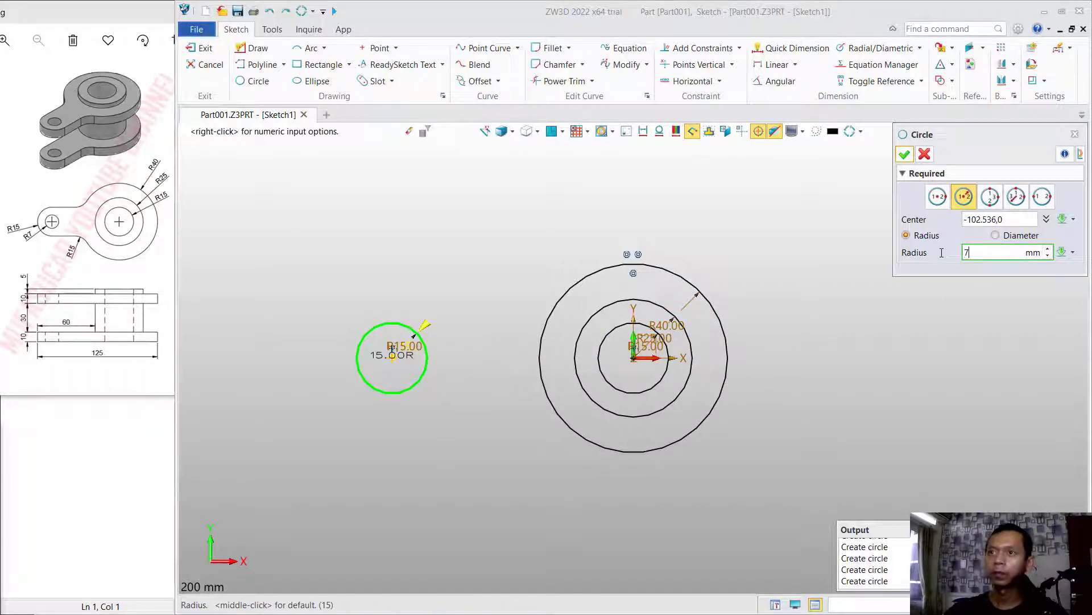
key("Return")
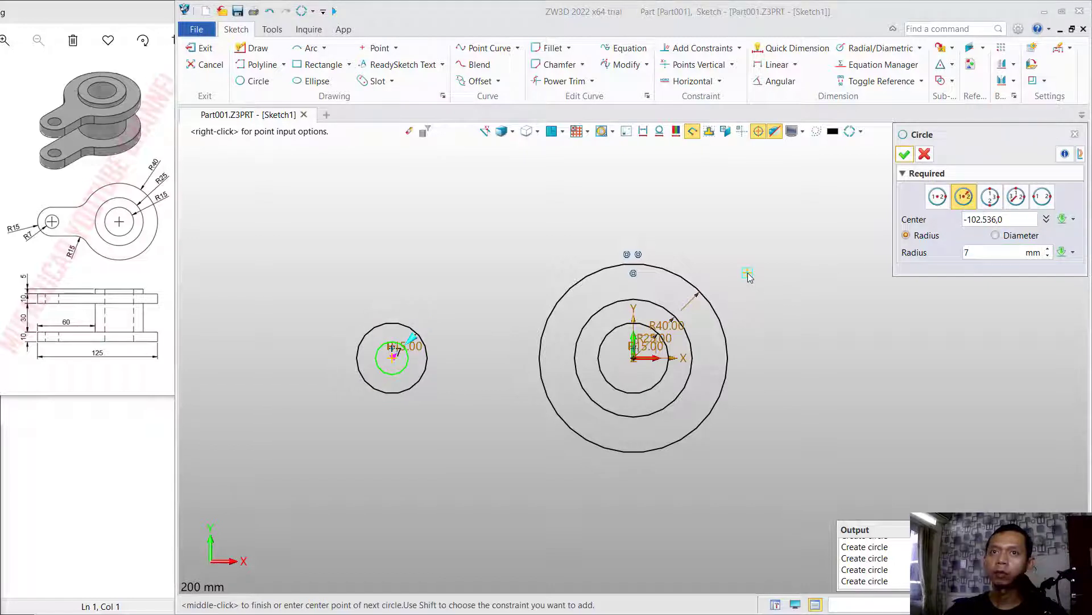
middle_click(749, 277)
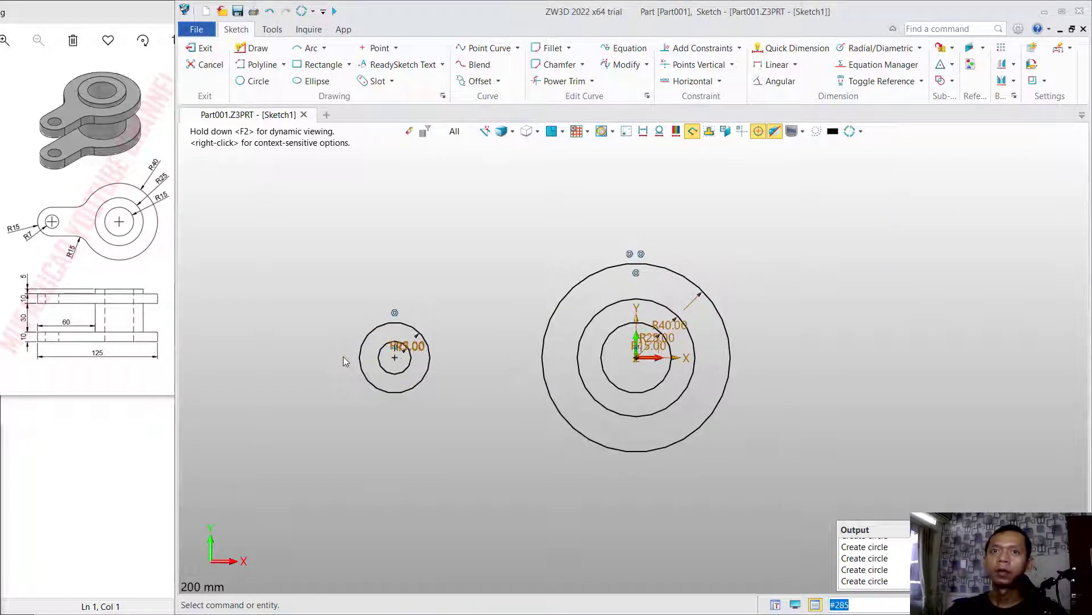
- Dimension the horizontal distance between the small circles' centre and the origin and set it to 85 mm
scroll(393, 358, "up", 1)
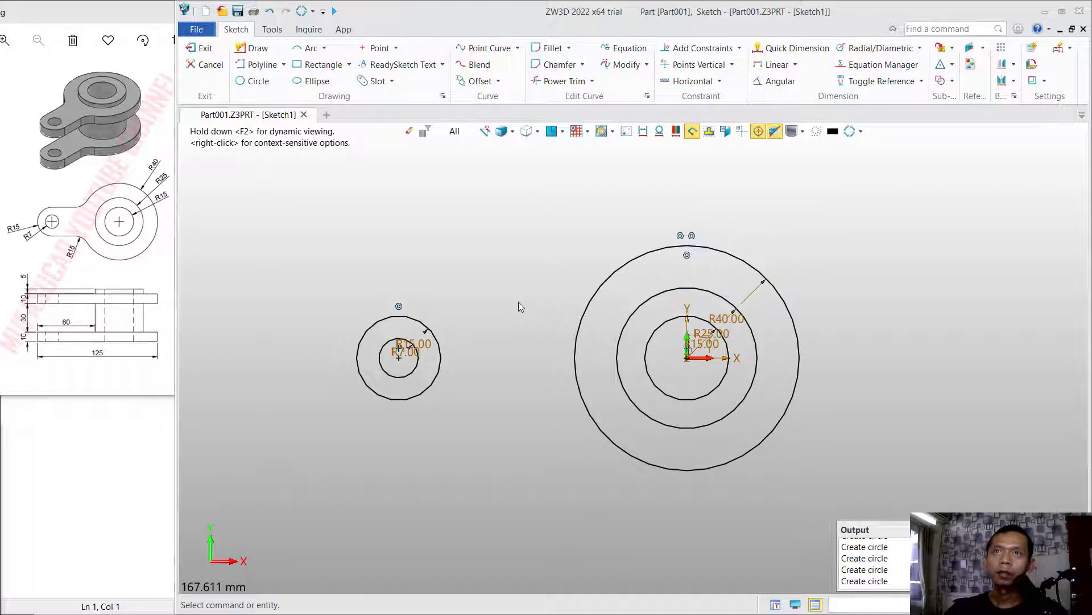
left_click(795, 50)
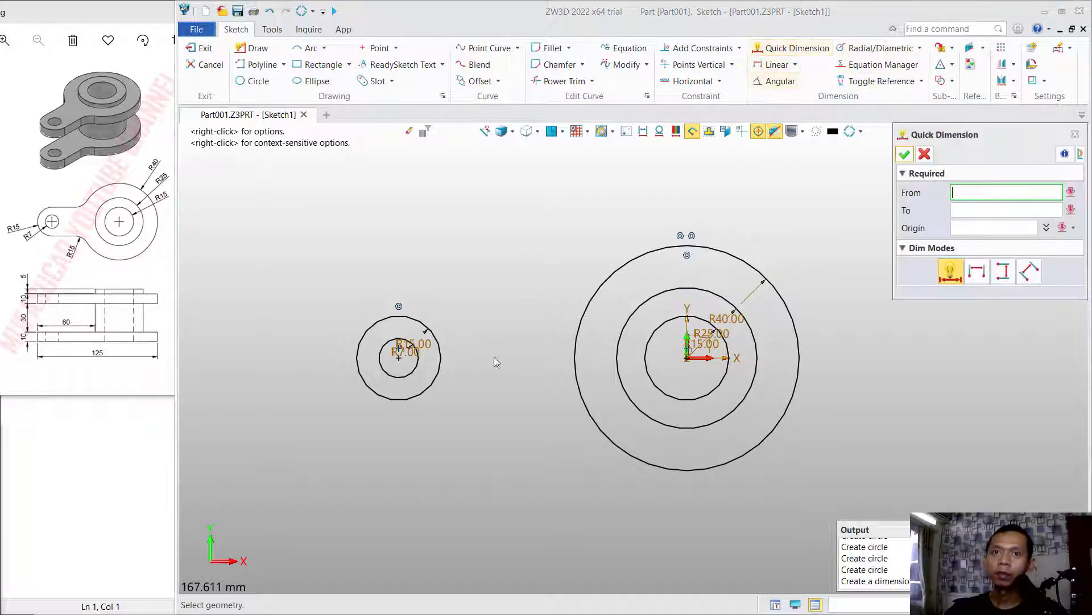
left_click(400, 360)
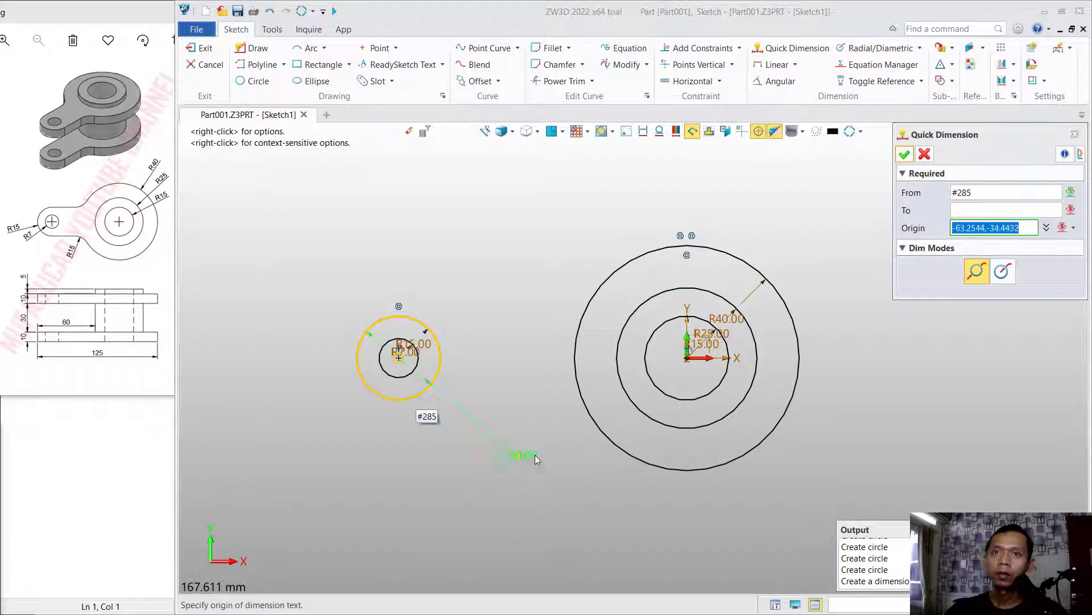
left_click(689, 359)
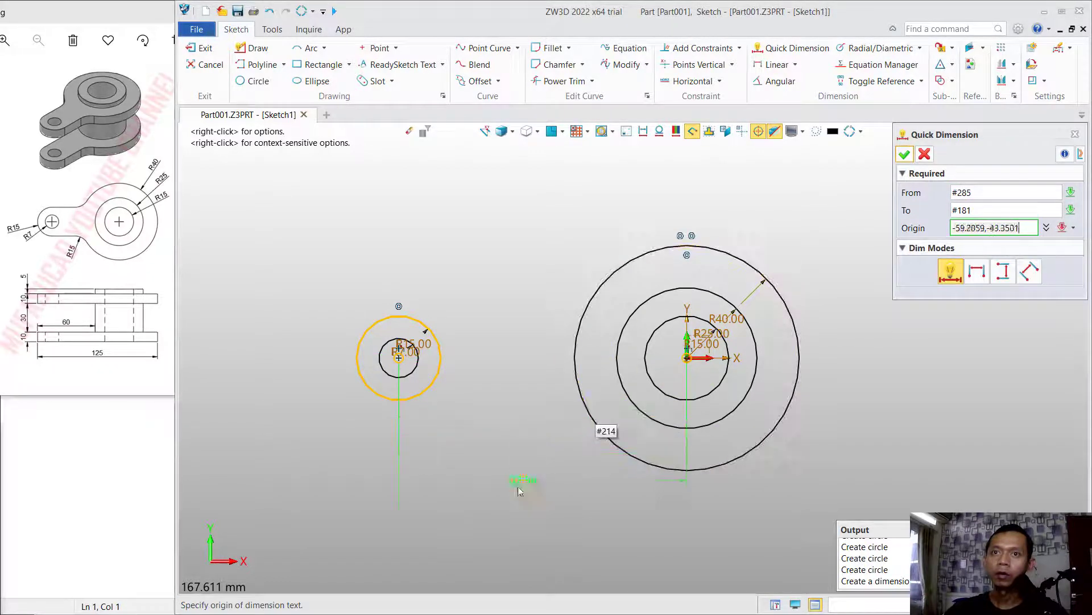
left_click(534, 522)
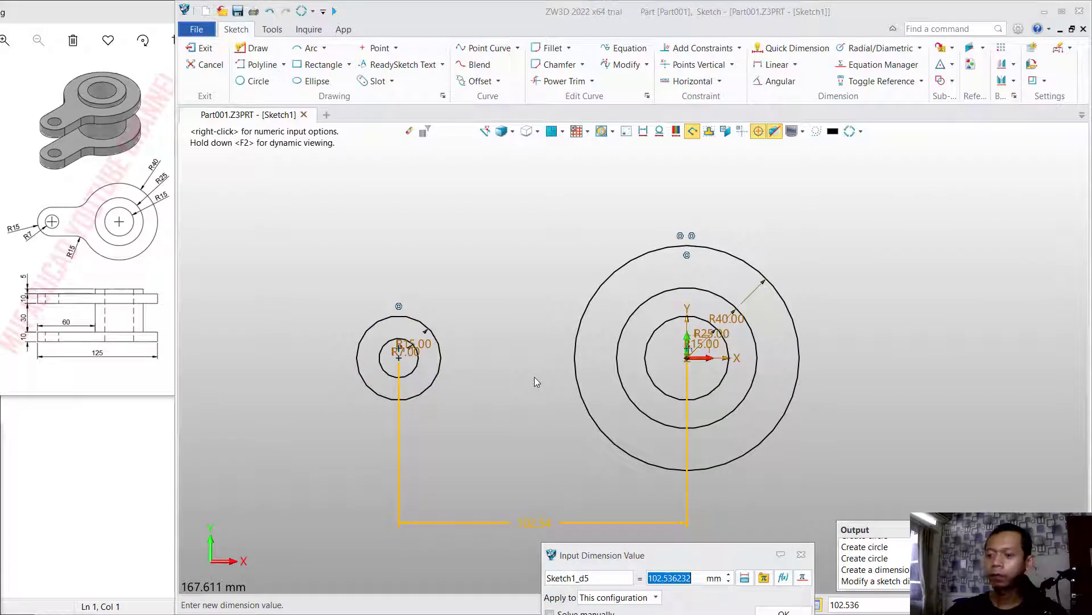
type("85")
key("Return")
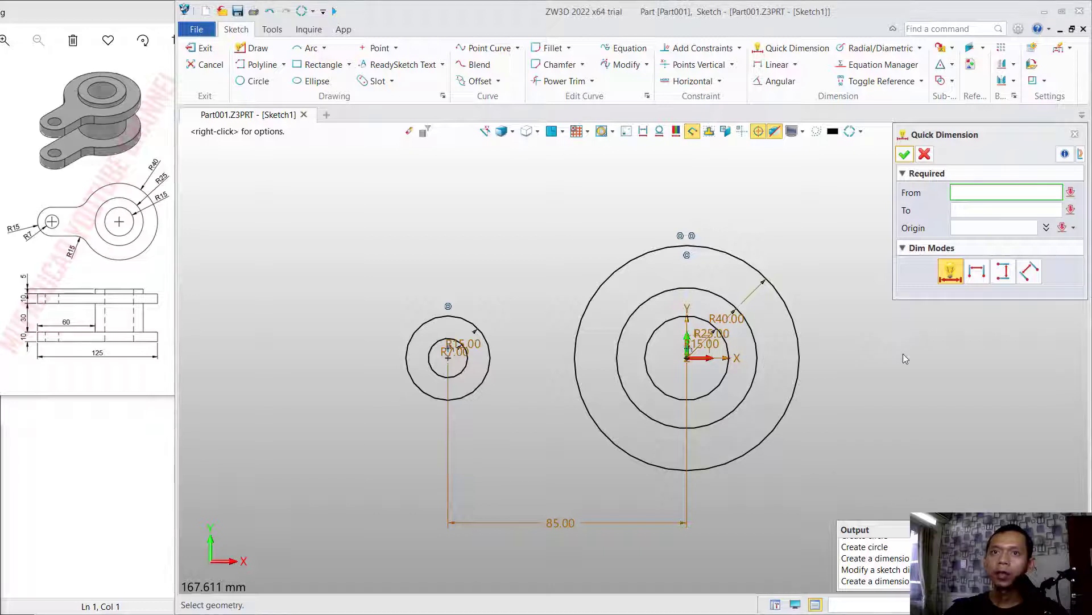
key("Escape")
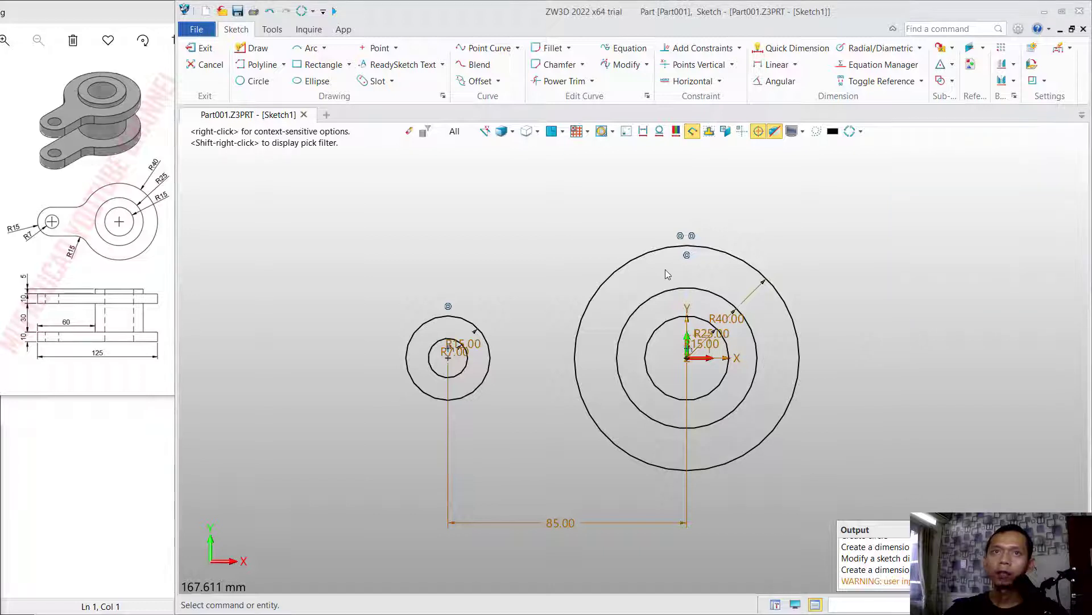
- Draw two horizontal lines, each about 56 mm long, from the top and bottom of the small 15 mm-radius circle into the 40 mm-radius circle
left_click(250, 49)
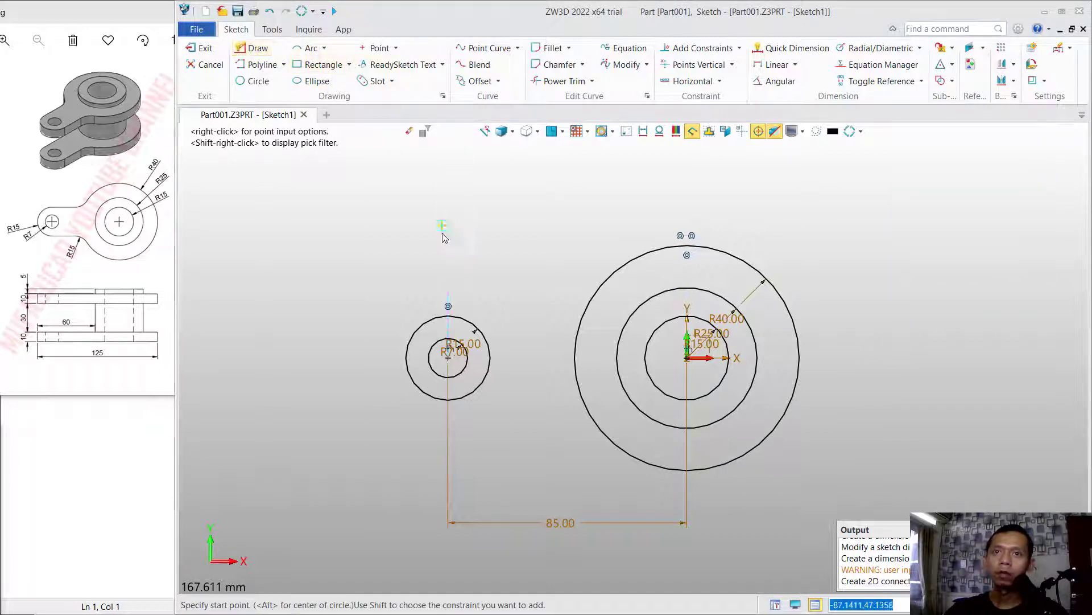
left_click(449, 316)
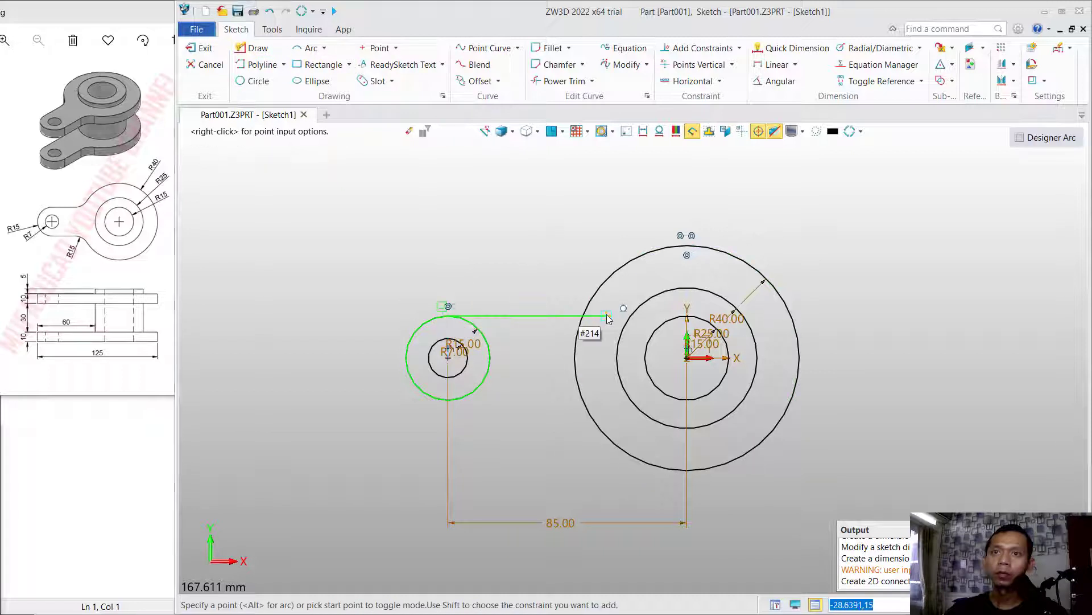
left_click(607, 315)
key("Escape")
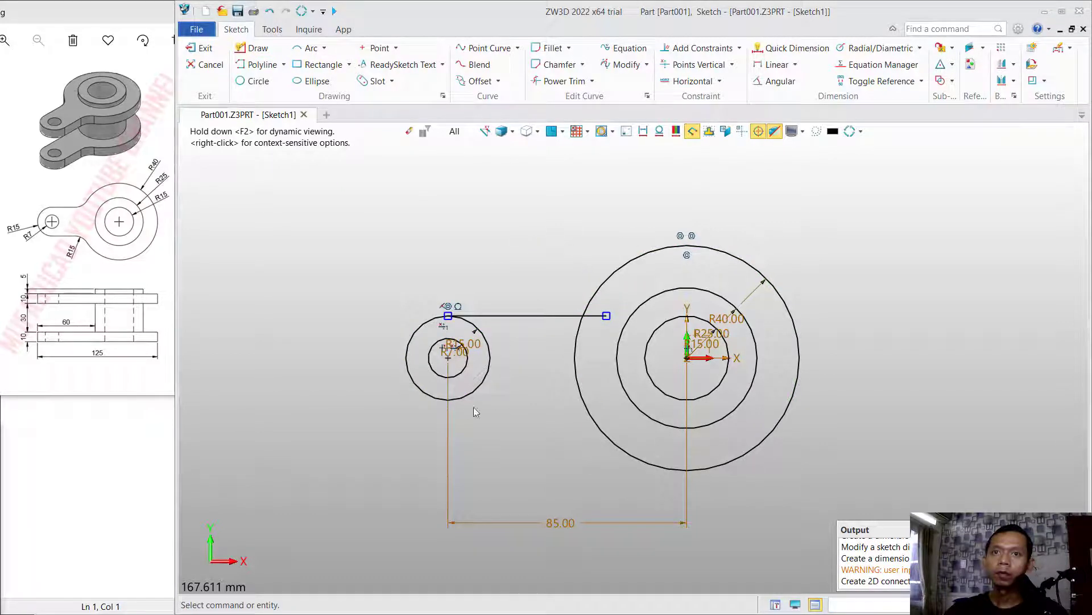
middle_click(450, 401)
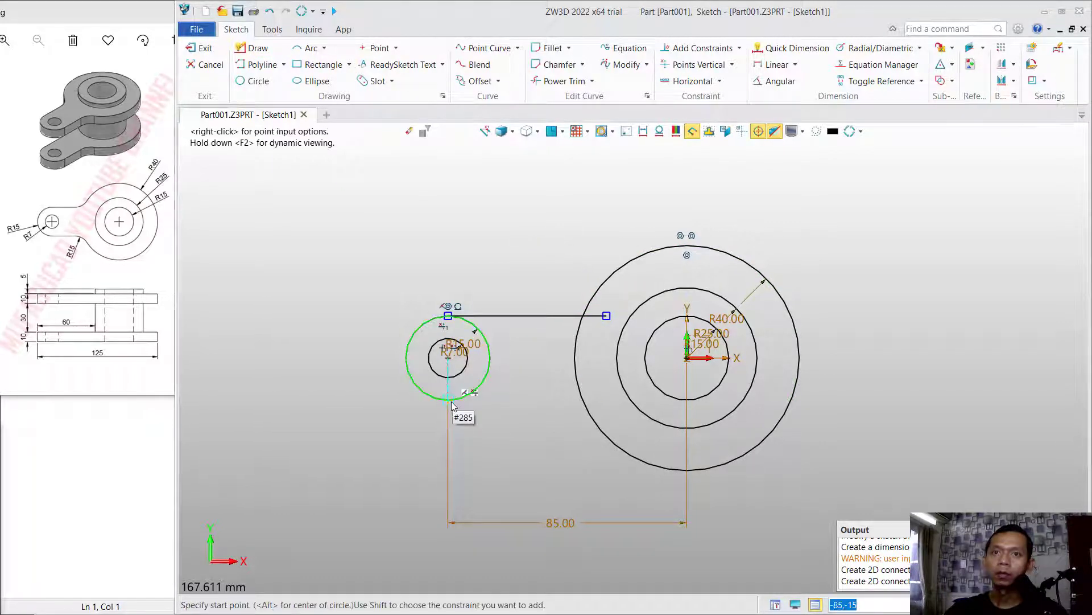
left_click(451, 401)
left_click(602, 400)
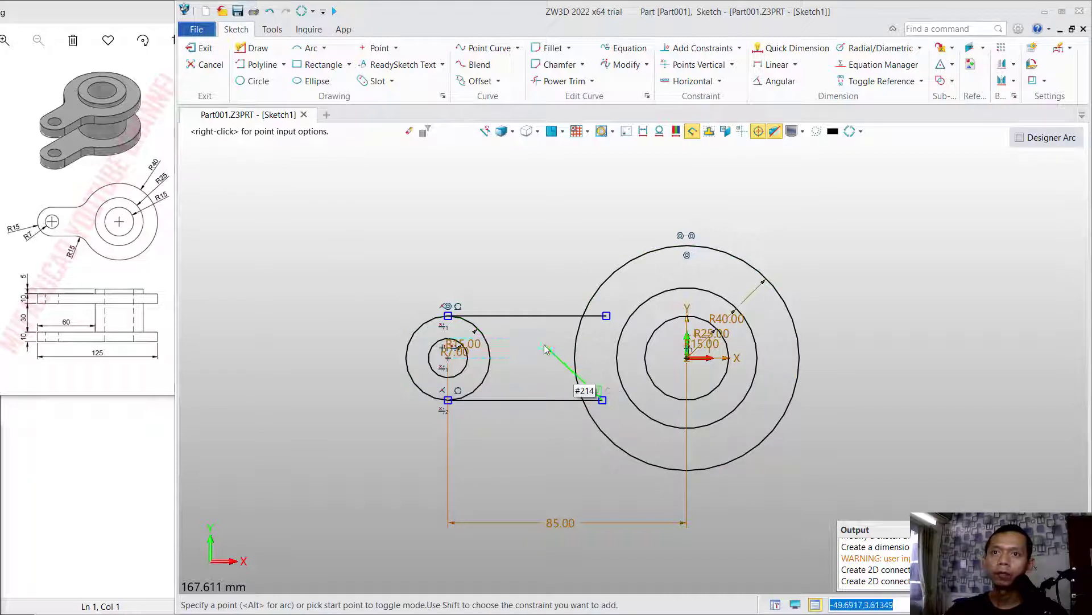
- Trim the line ends inside the 40 mm circle and both outer circles' arcs between the lines, leaving one continuous link outline
key("Escape")
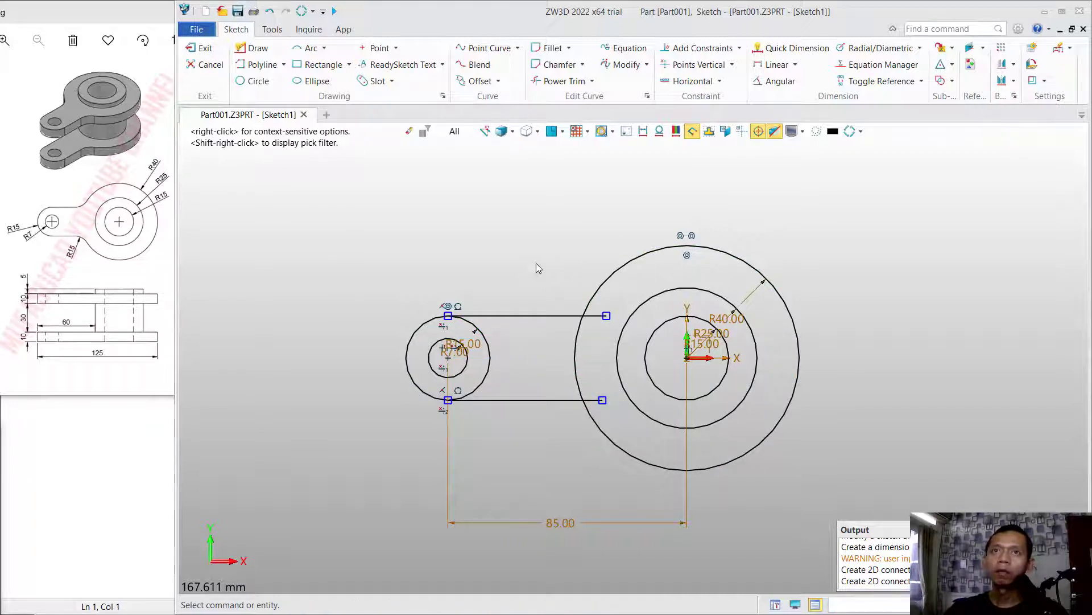
left_click(561, 81)
mouse_move(605, 303)
left_mouse_down()
mouse_move(589, 333)
mouse_move(485, 360)
mouse_move(599, 404)
left_mouse_up()
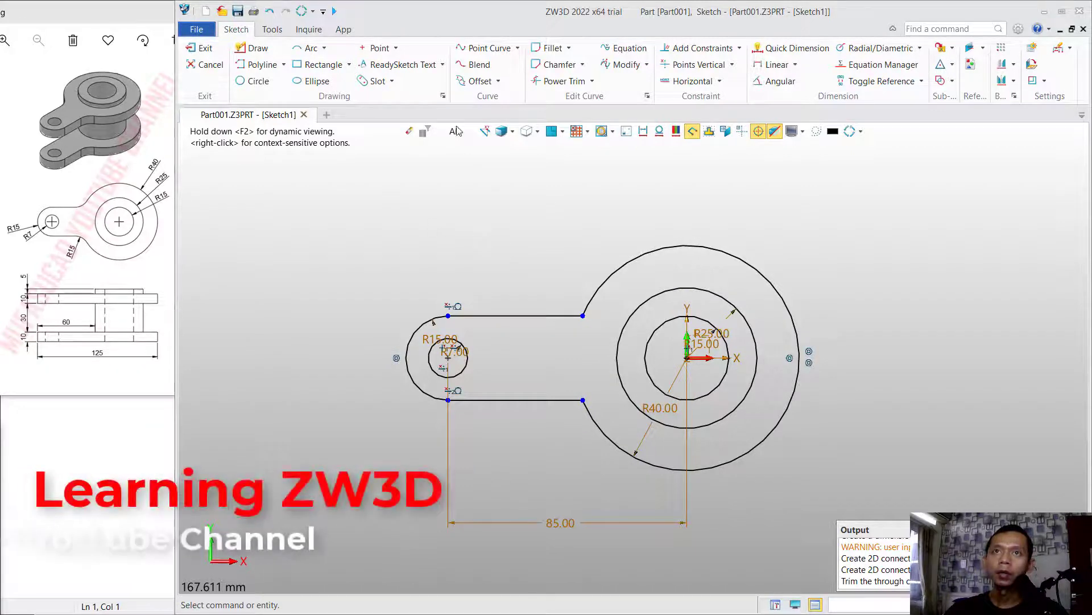
- Fillet the corner between the upper horizontal line and the 40 mm arc with a 15 mm radius, trimming both curves
left_click(550, 48)
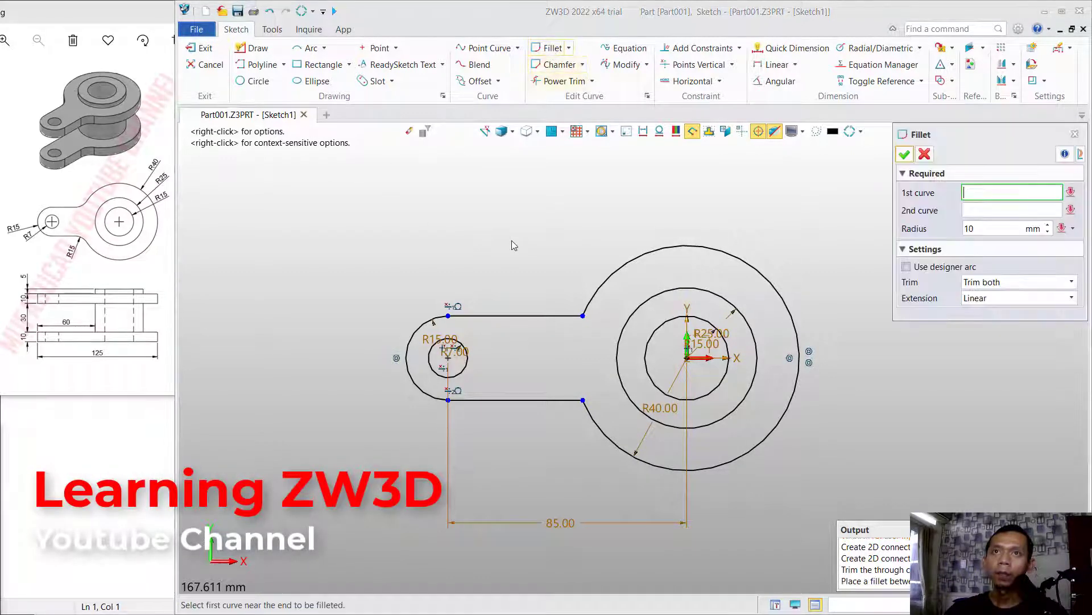
double_click(969, 228)
type("15")
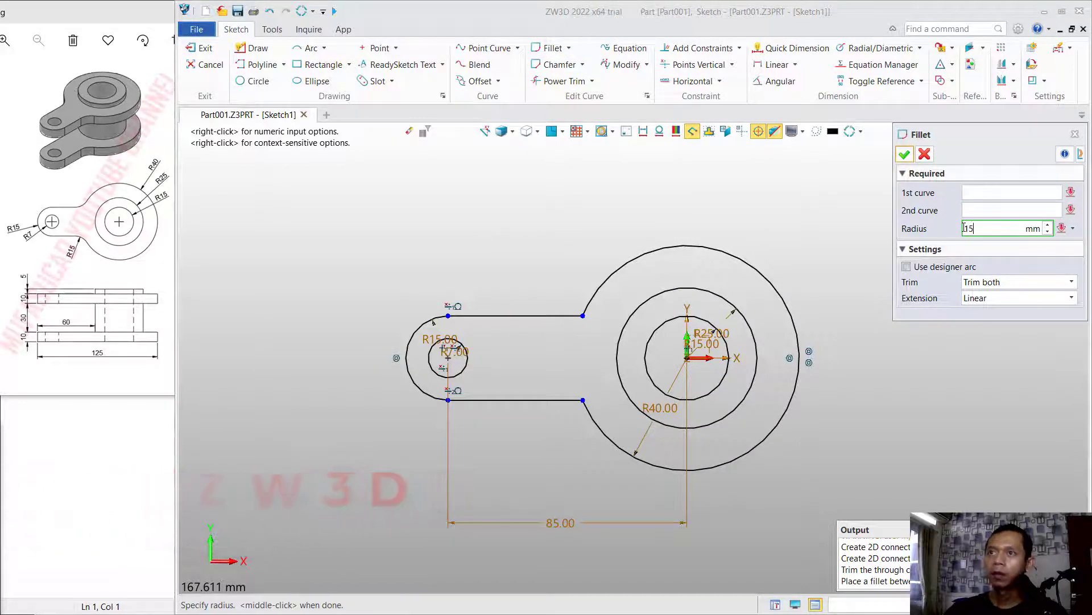
key("Return")
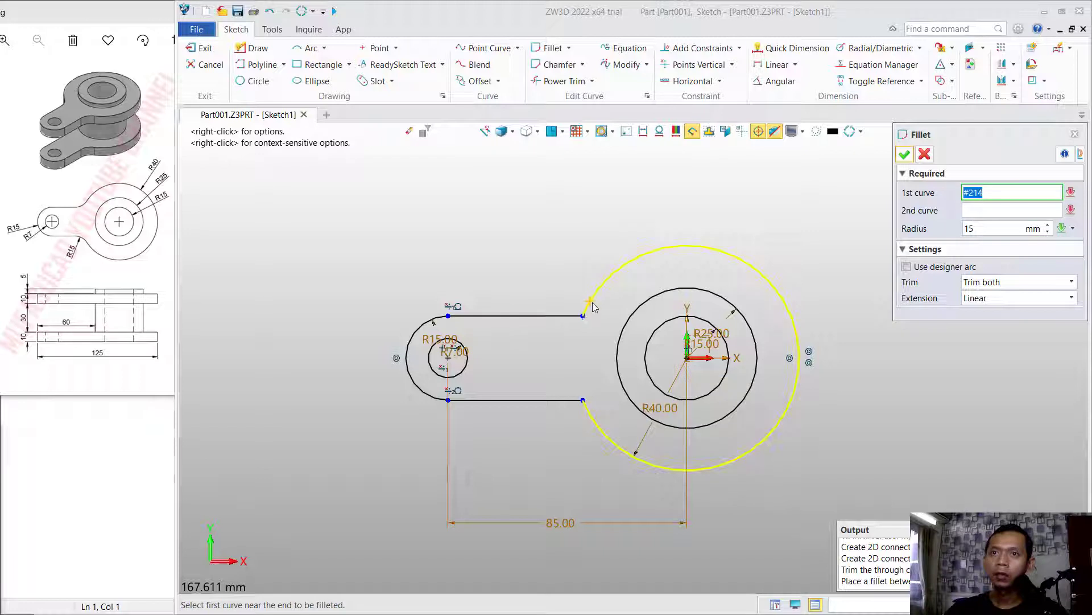
left_click(593, 300)
left_click(547, 316)
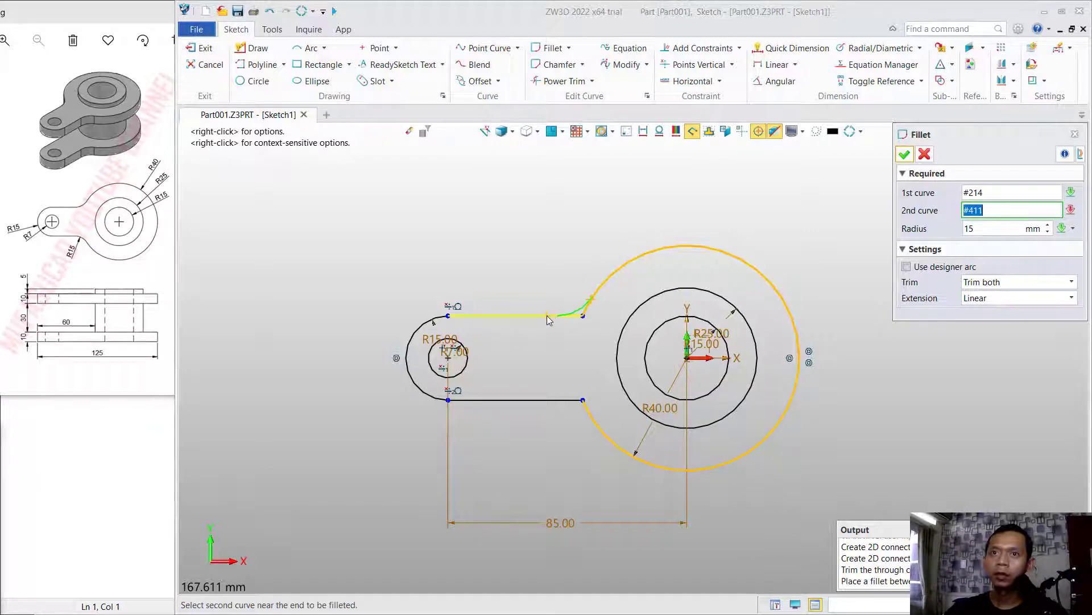
middle_click(548, 316)
middle_click(602, 212)
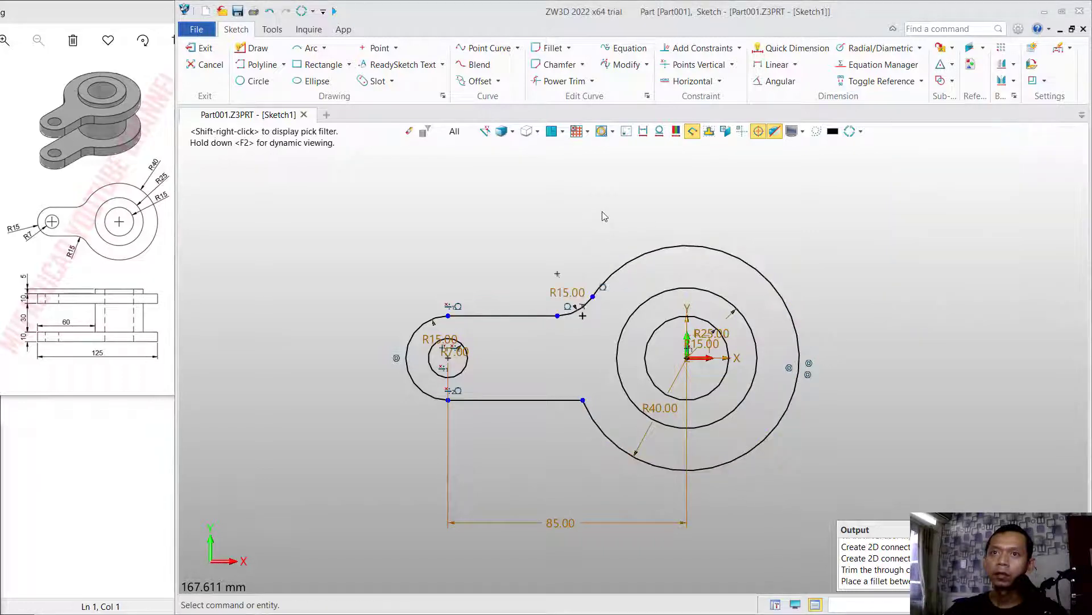
- Fillet the corner between the lower horizontal line and the 40 mm arc with a 15 mm radius and exit the sketch
middle_click(602, 231)
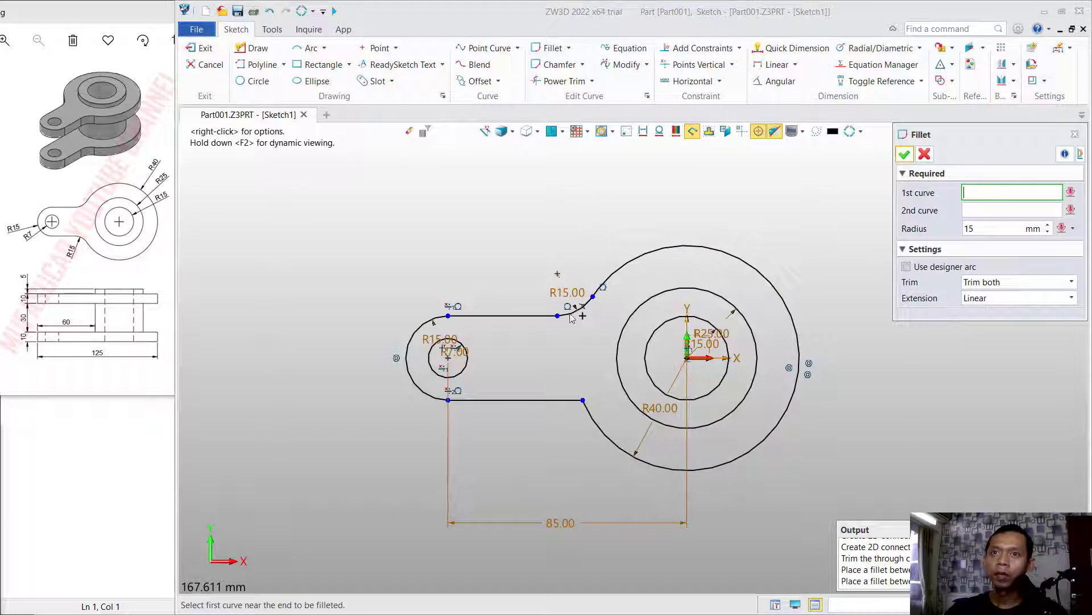
left_click(566, 401)
left_click(593, 420)
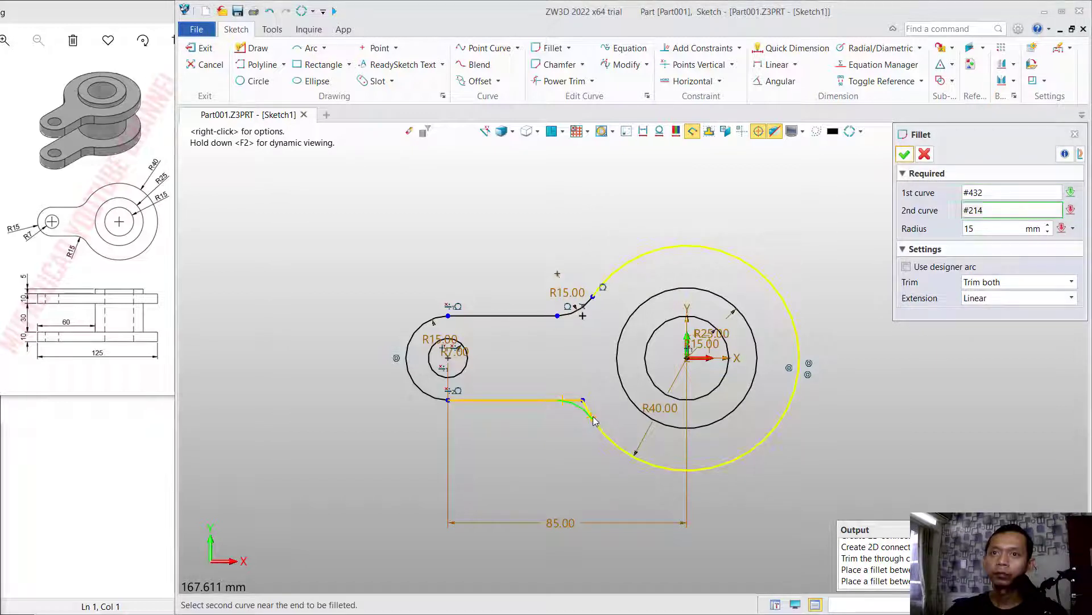
middle_click(606, 224)
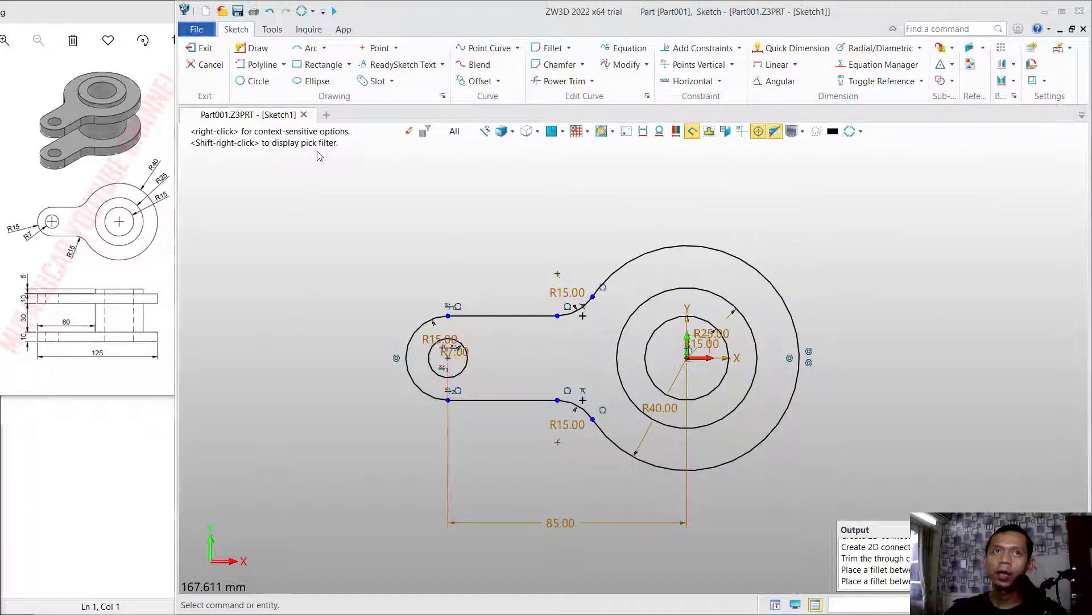
left_click(206, 49)
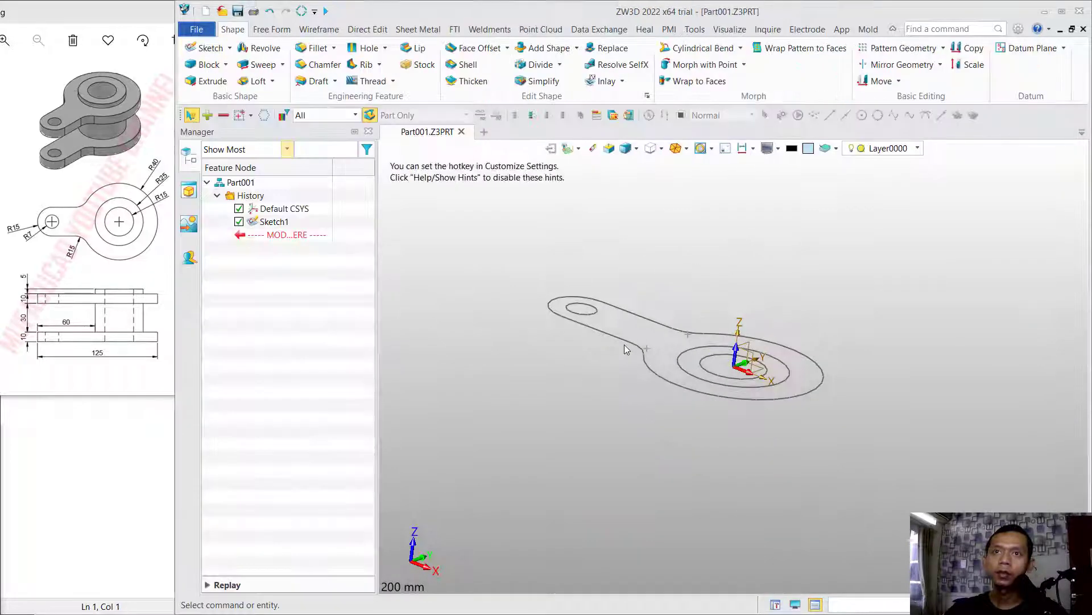
- Extrude only the ring region between the sketch's 15 mm and 25 mm radius circles from 0 to 55 mm as a base body
right_click_drag(736, 290, 728, 288)
middle_click_drag(727, 288, 751, 303)
scroll(716, 346, "up", 2)
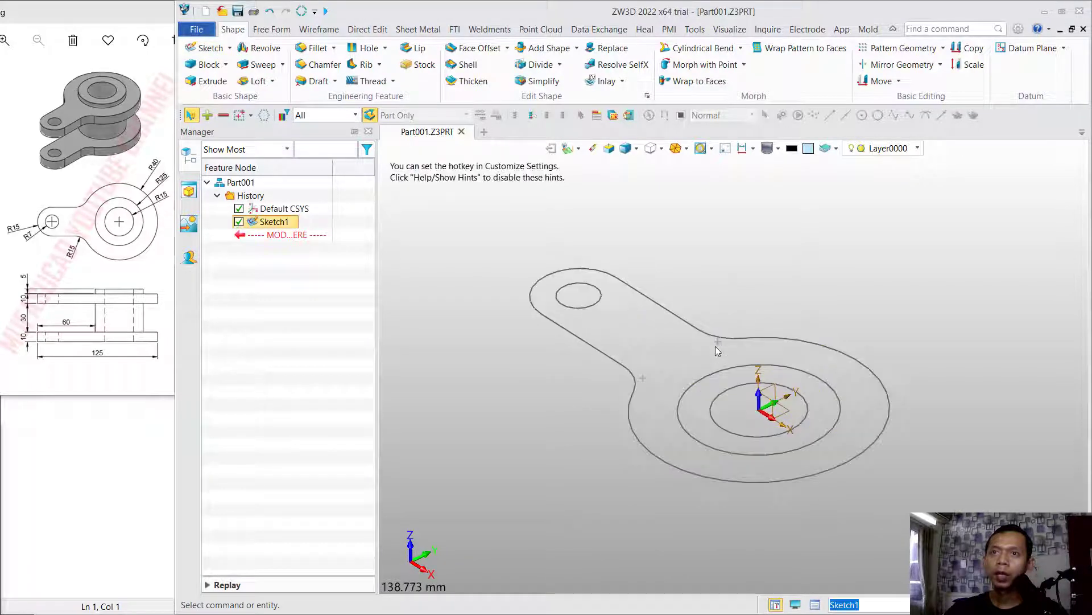
left_click(205, 82)
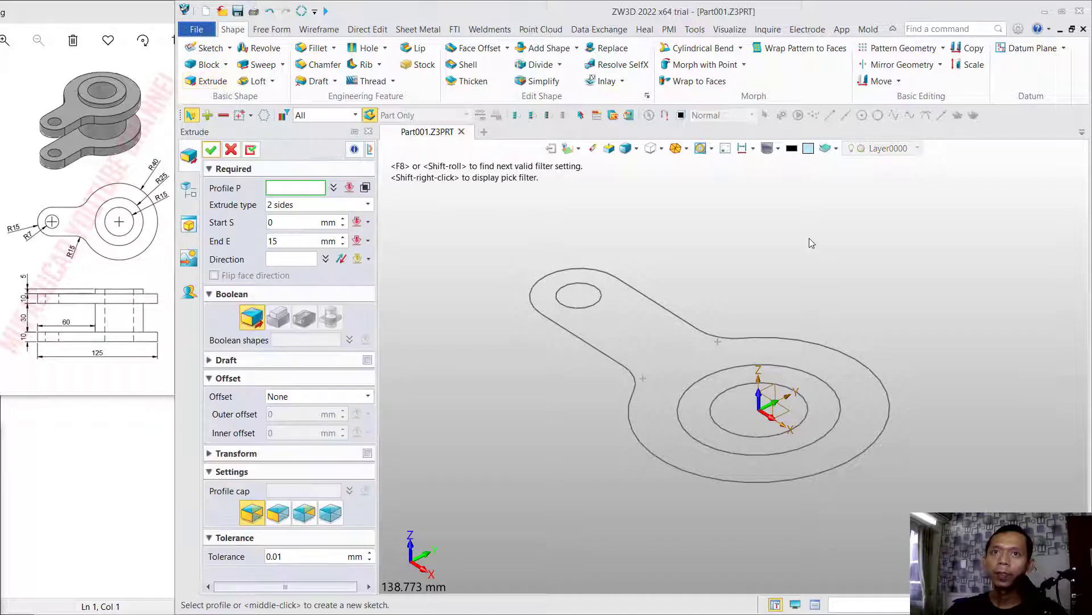
left_click(723, 397)
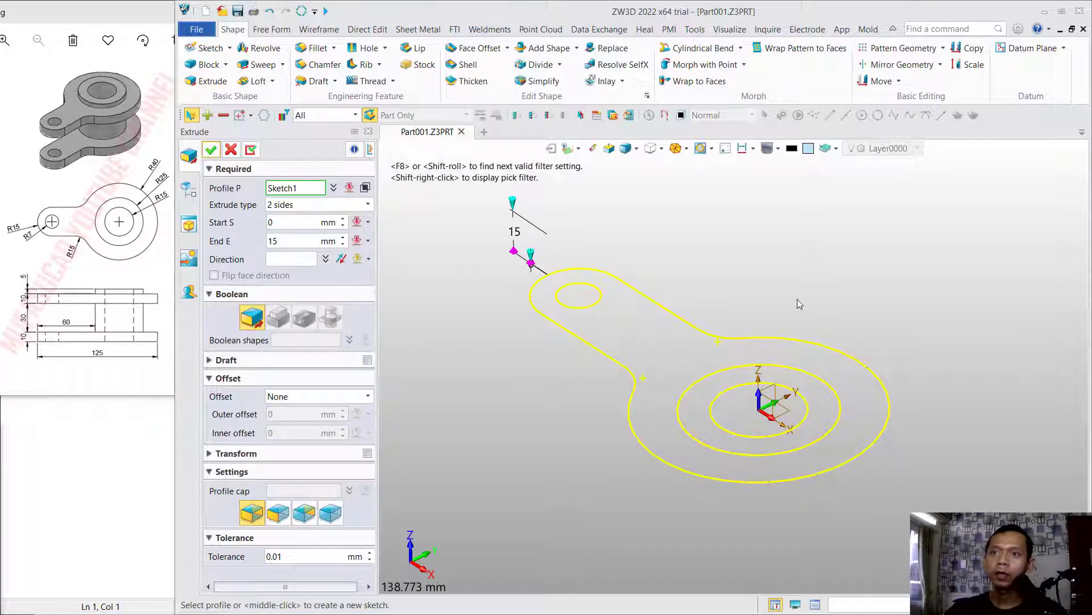
left_click(365, 187)
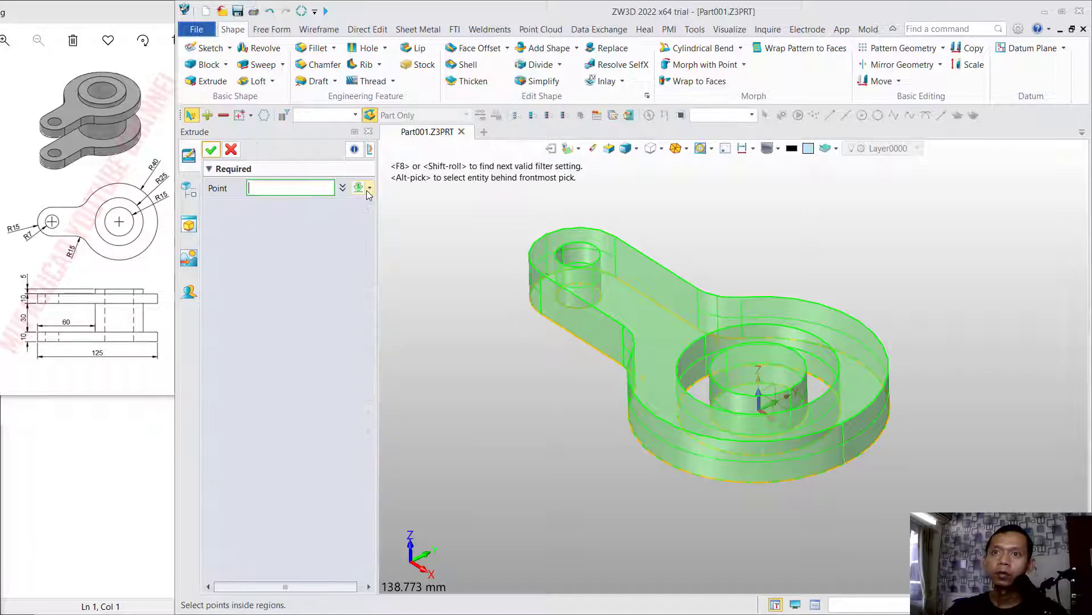
left_click(699, 397)
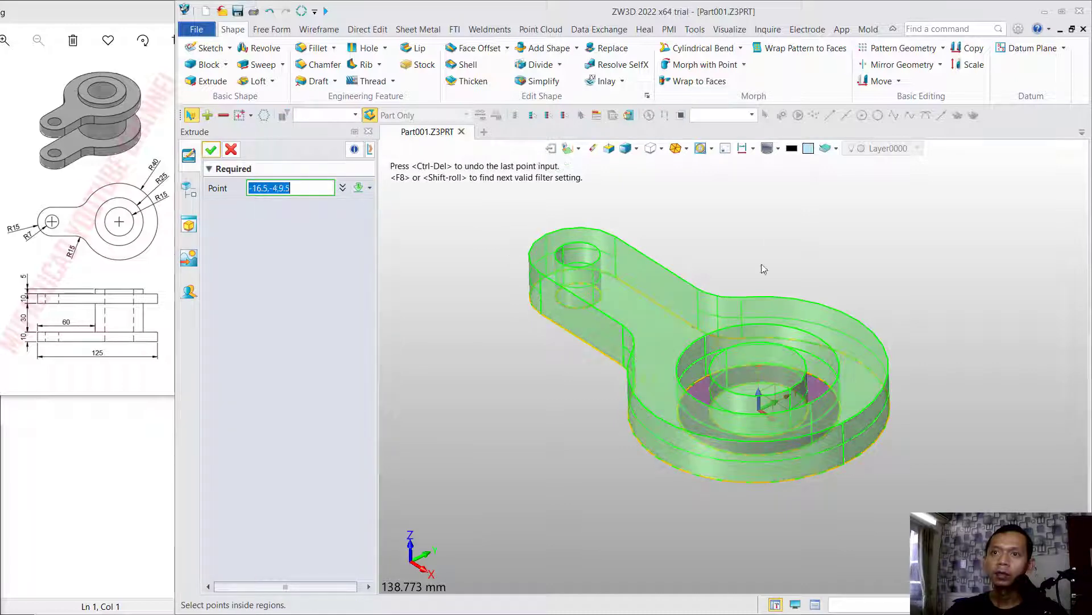
left_click(210, 150)
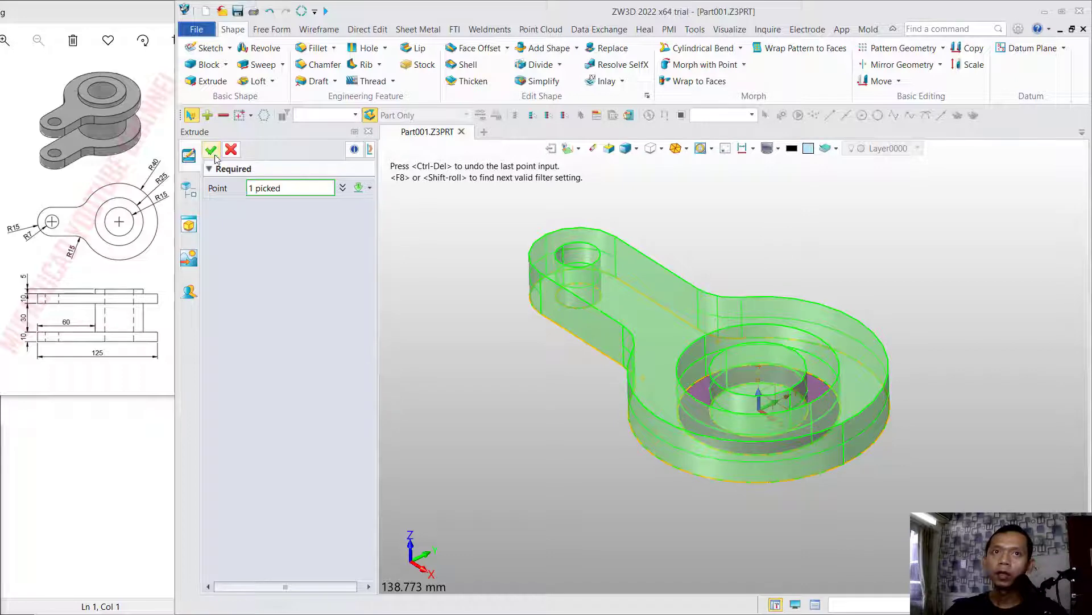
left_click(296, 241)
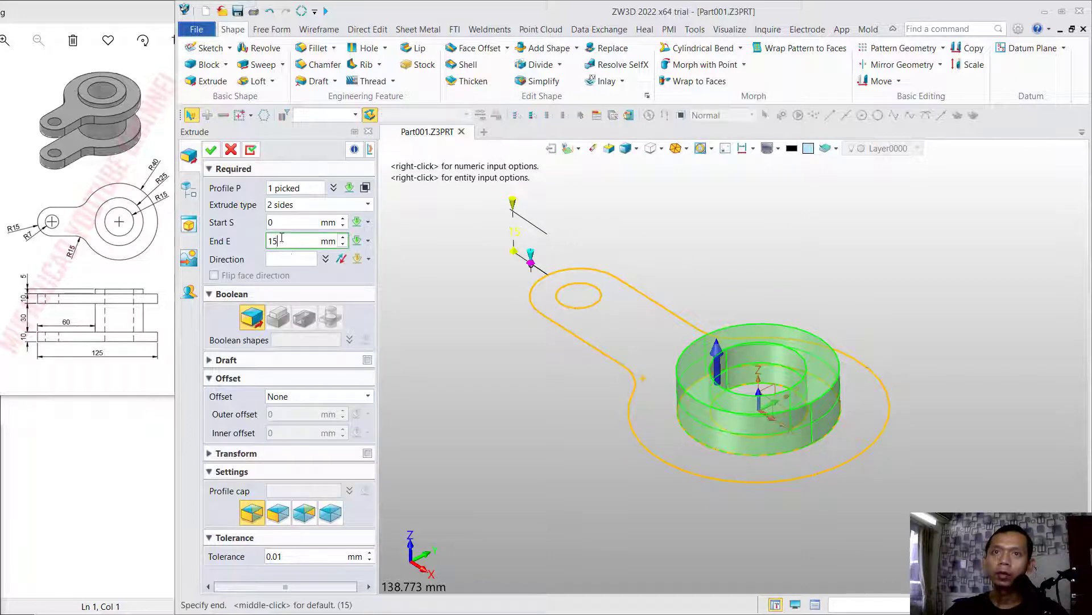
type("5")
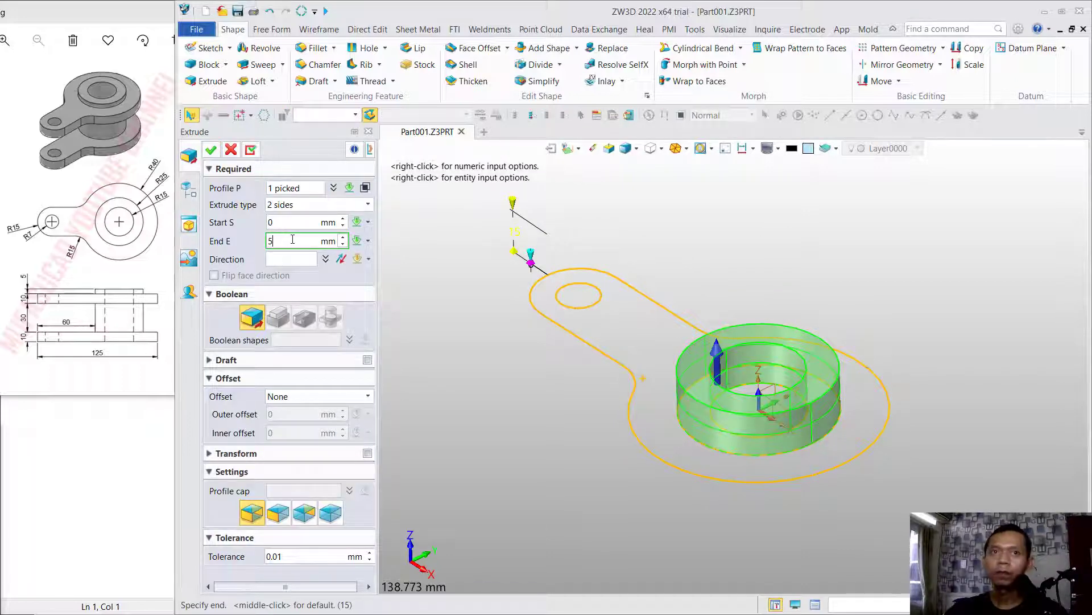
type("5")
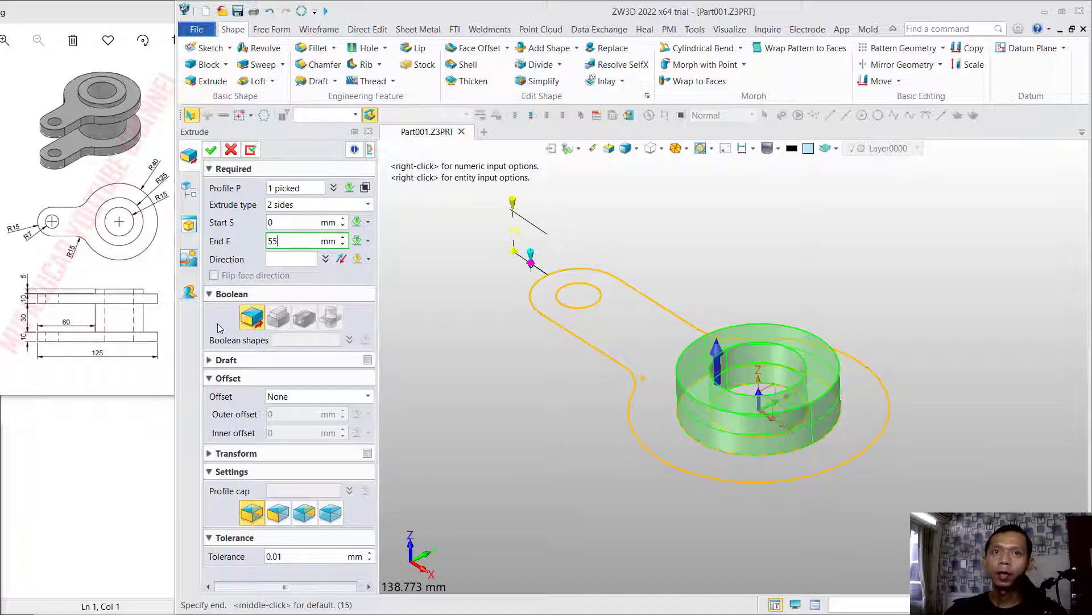
left_click(211, 149)
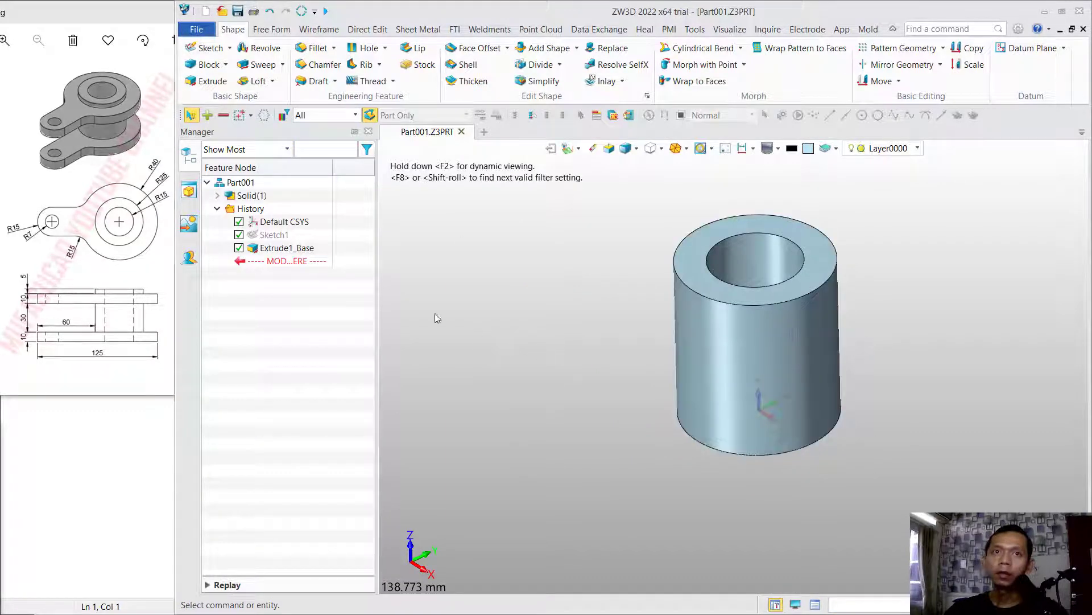
- Unblank Sketch1 and extrude only its link-shaped region around the cylinder from 0 to 10 mm as a separate base body
right_click(289, 240)
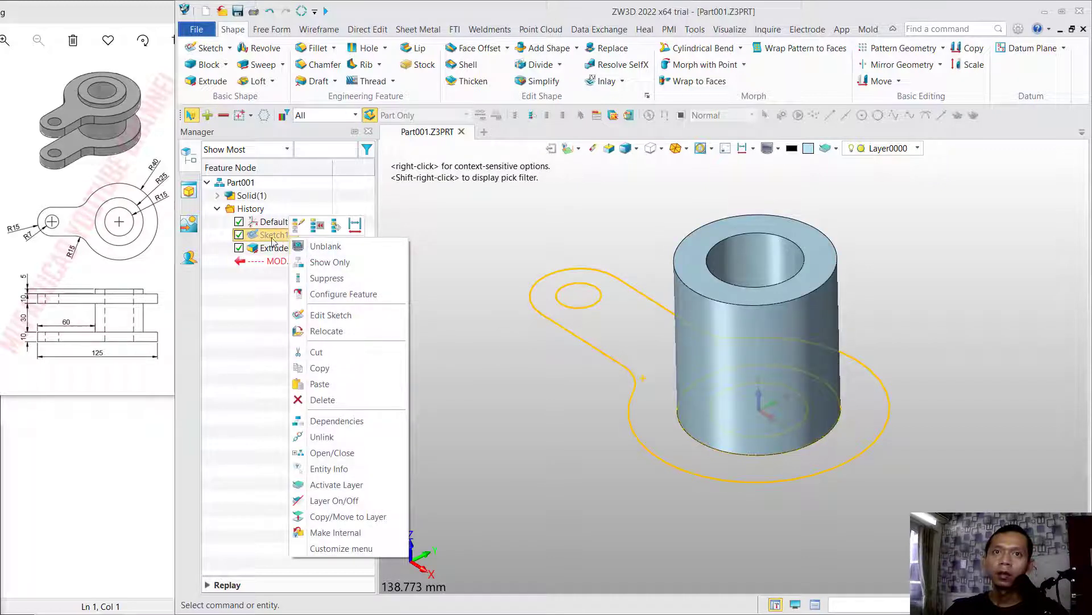
left_click(325, 247)
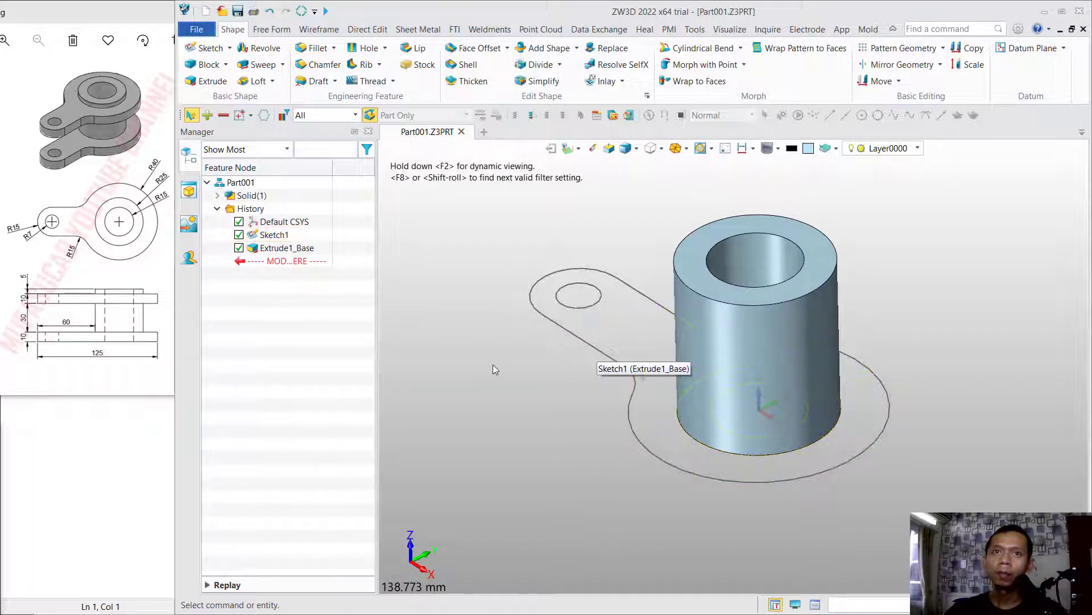
left_click(212, 81)
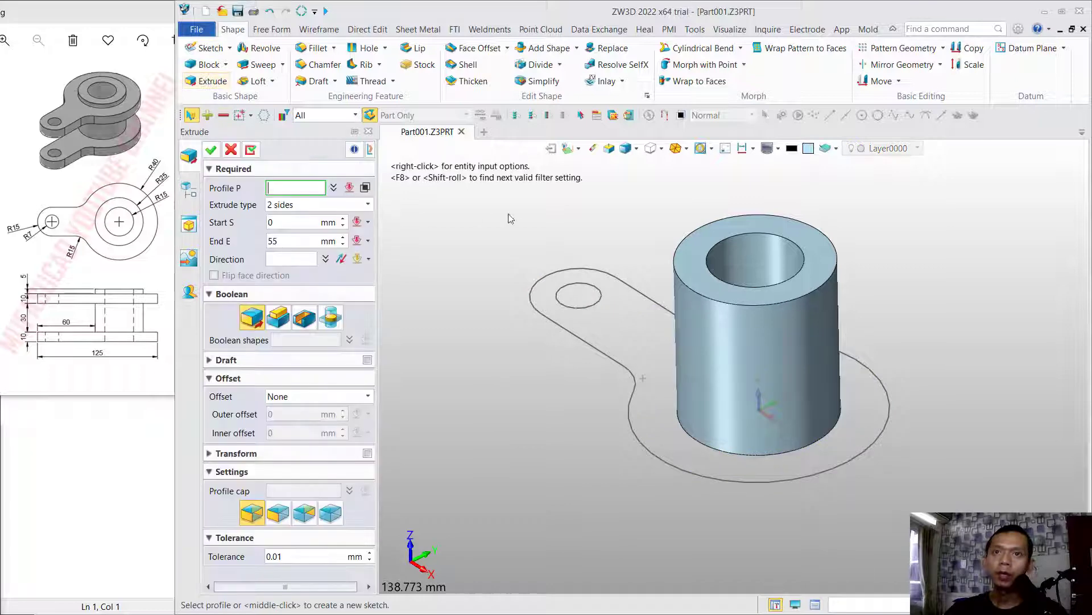
left_click(586, 345)
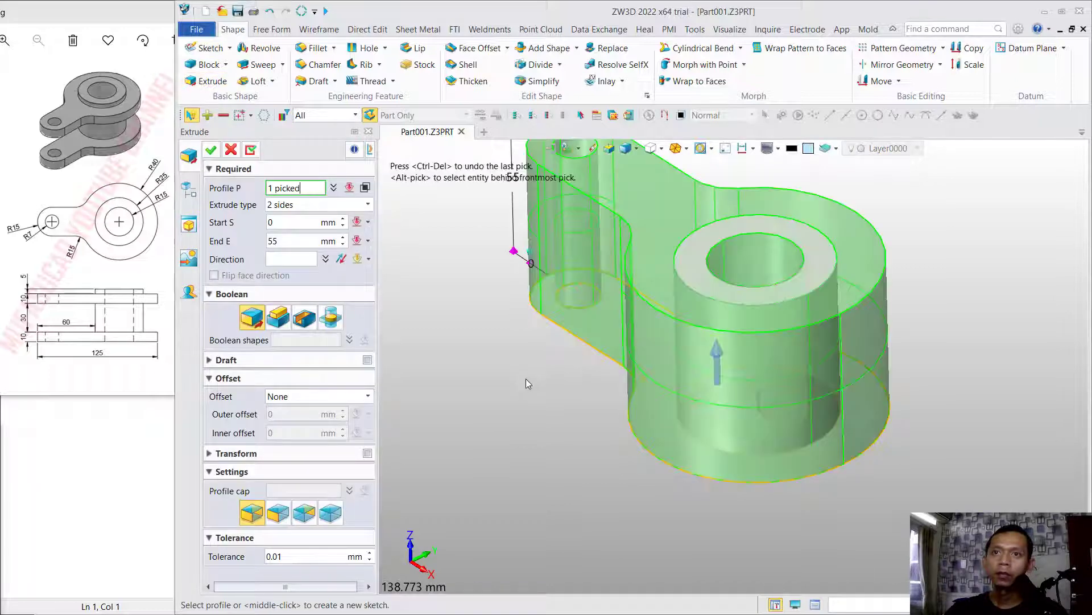
left_click(365, 187)
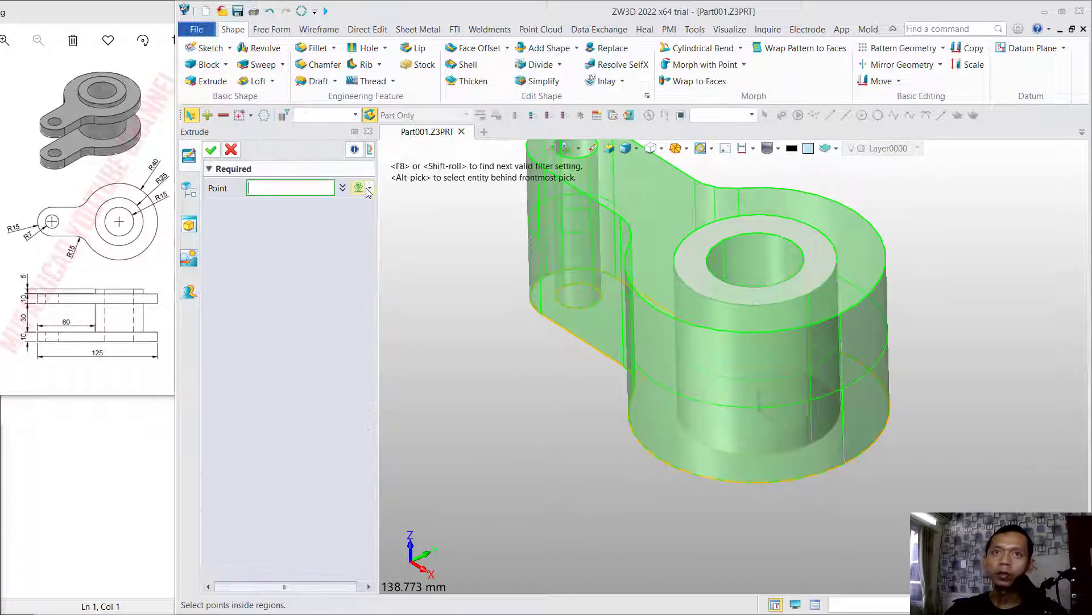
left_click(619, 331)
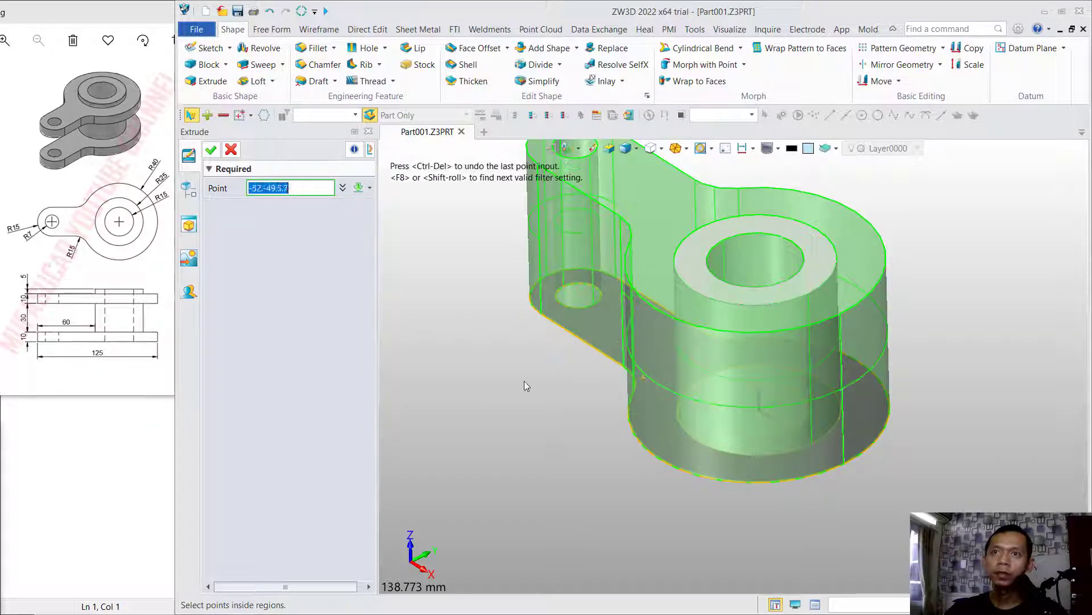
left_click(211, 149)
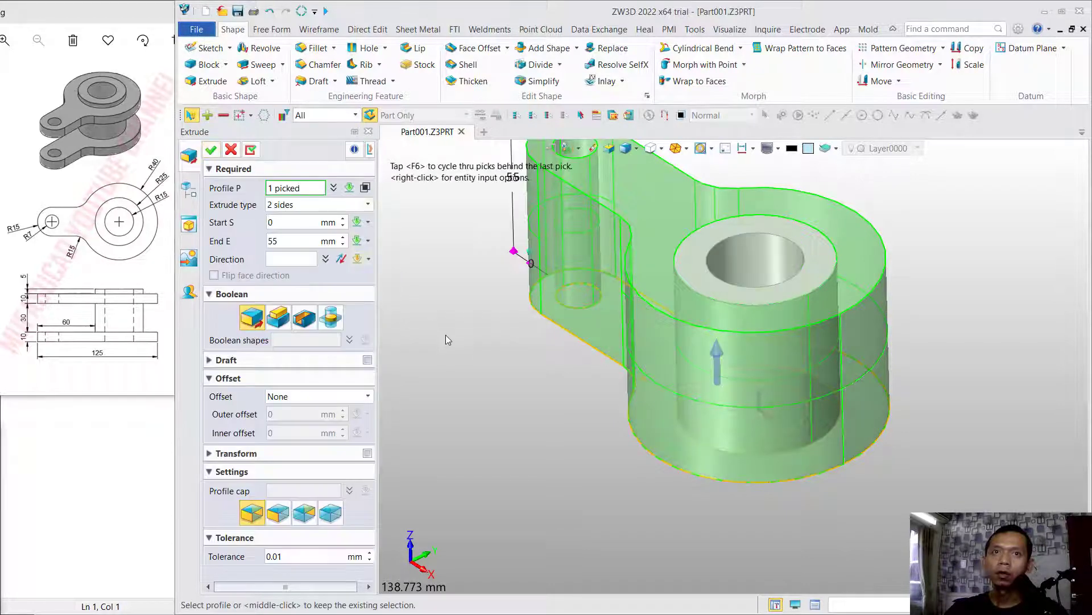
left_click(292, 240)
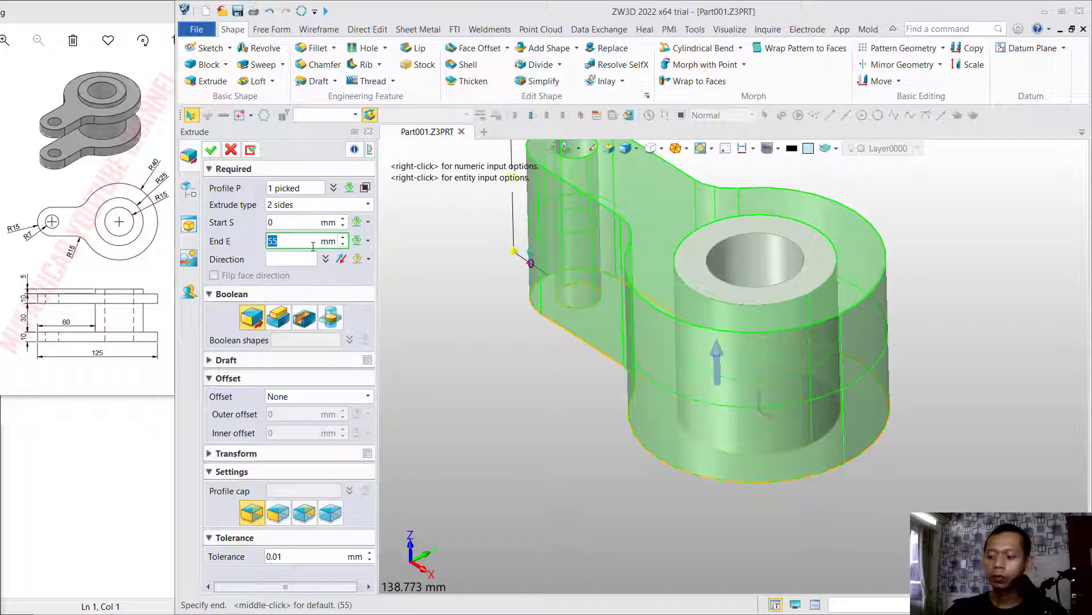
type("10")
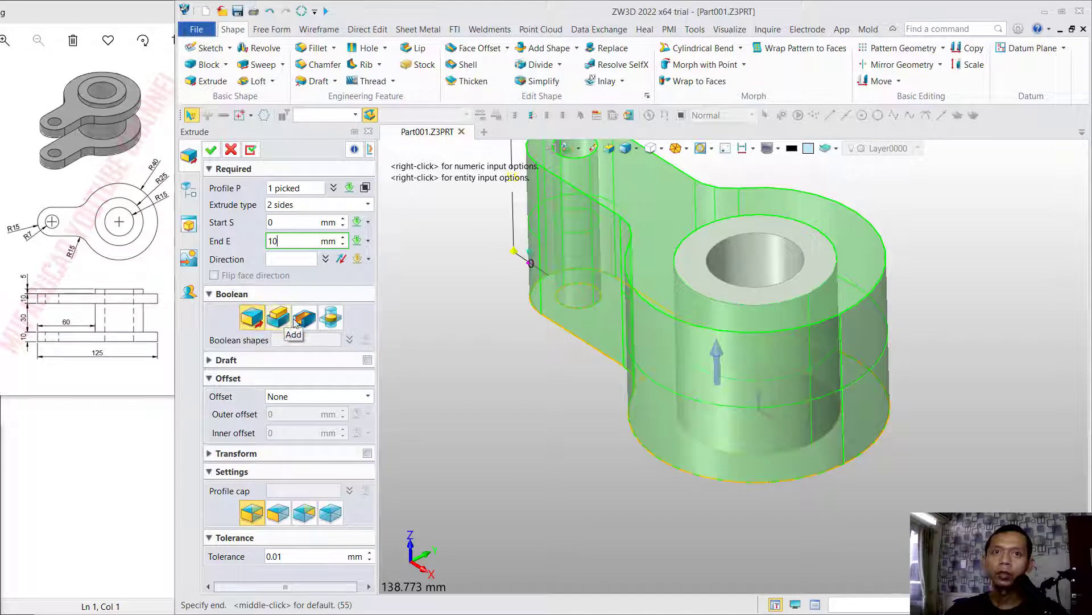
left_click(249, 322)
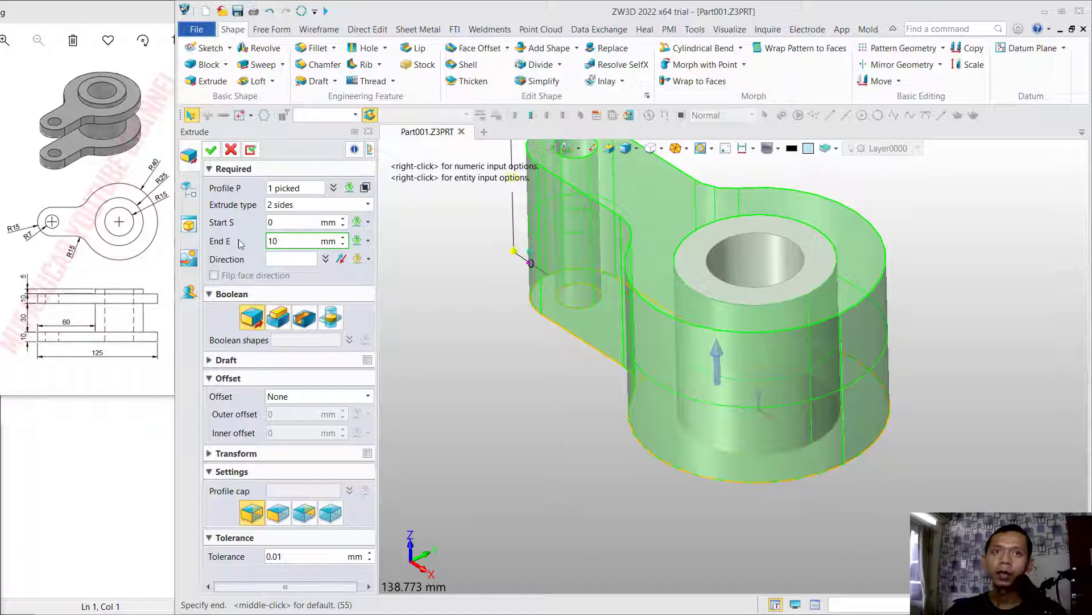
left_click(211, 150)
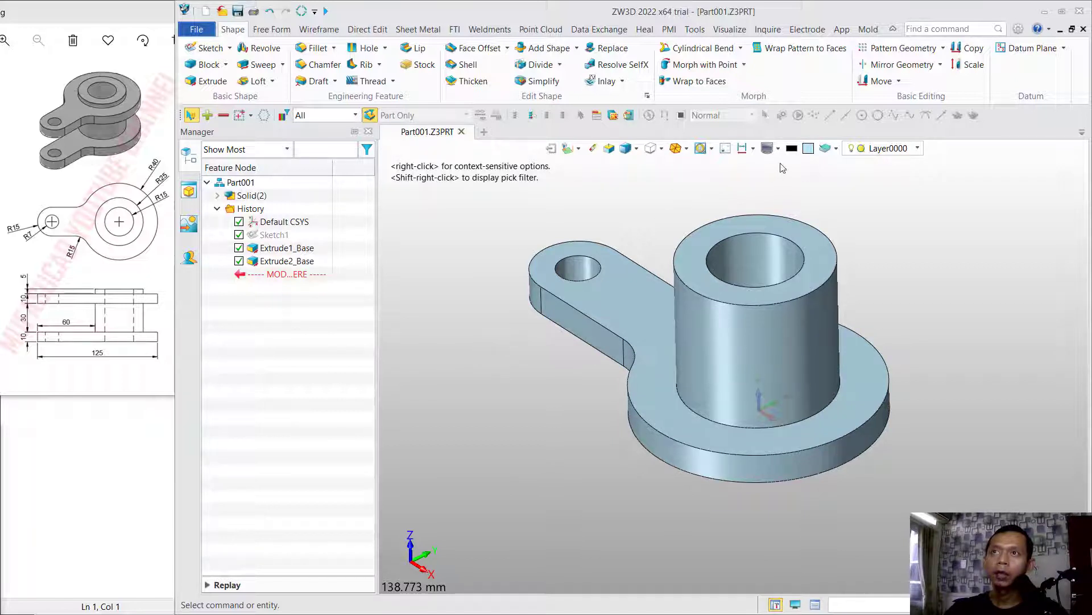
- Create a datum plane offset -30 mm from the hollow cylinder's top ring face
left_click(713, 232)
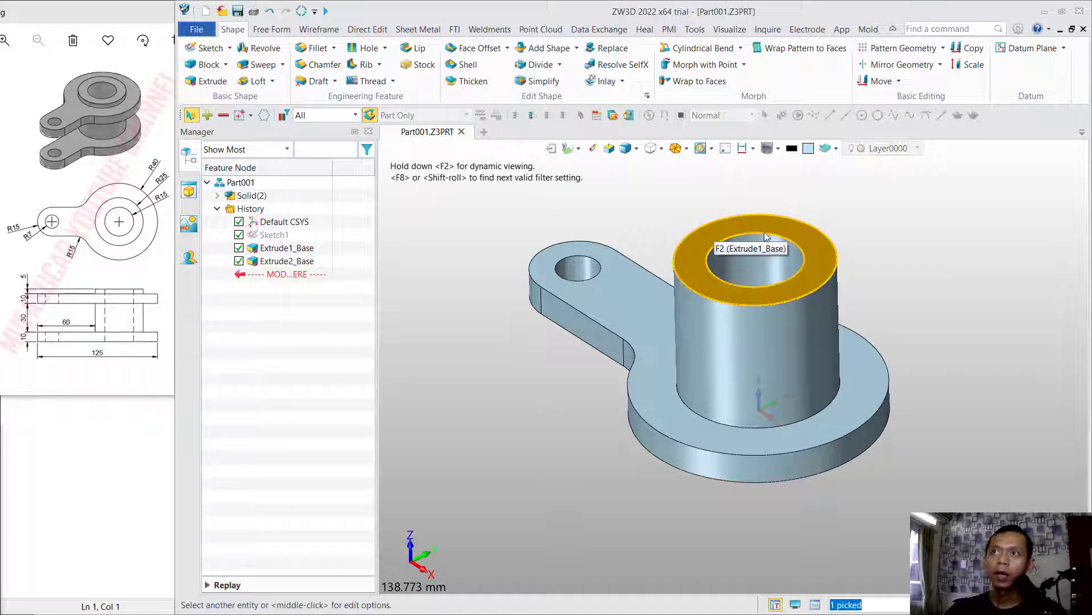
left_click(1029, 49)
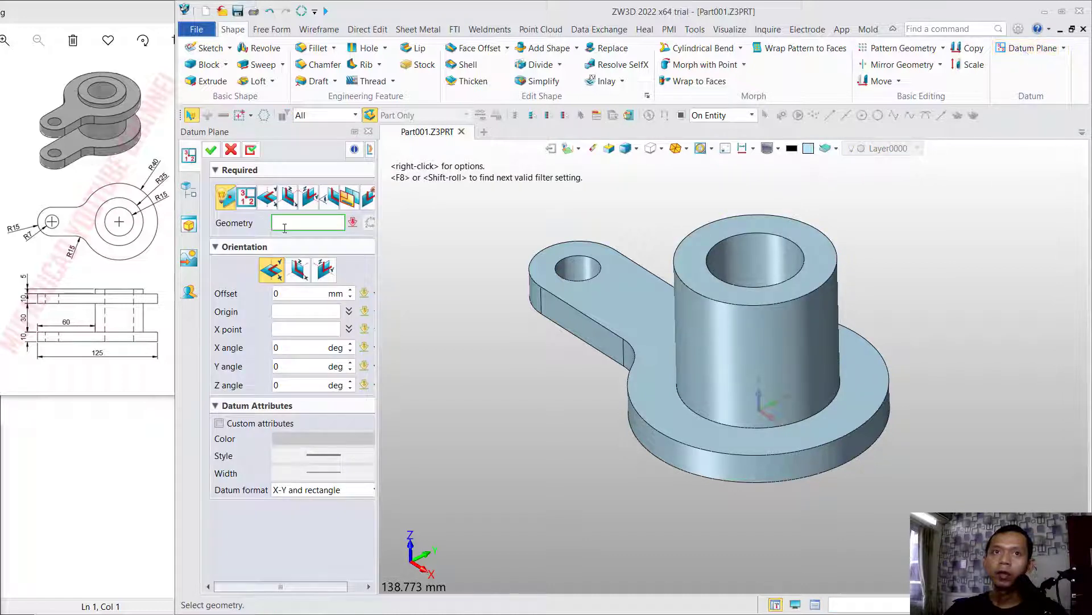
left_click(704, 236)
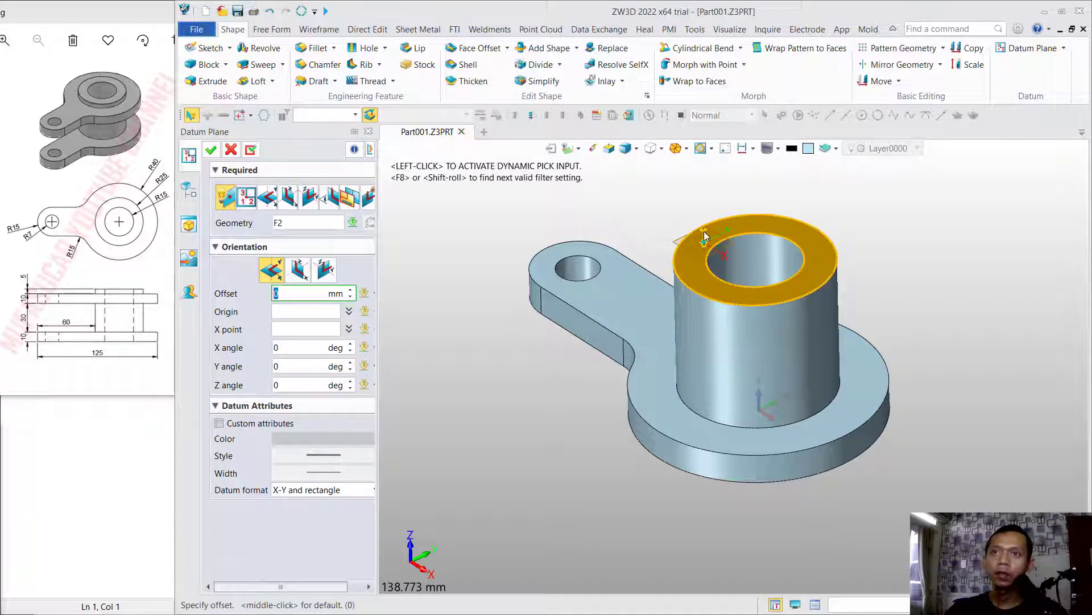
type("-14.5")
left_click(689, 312)
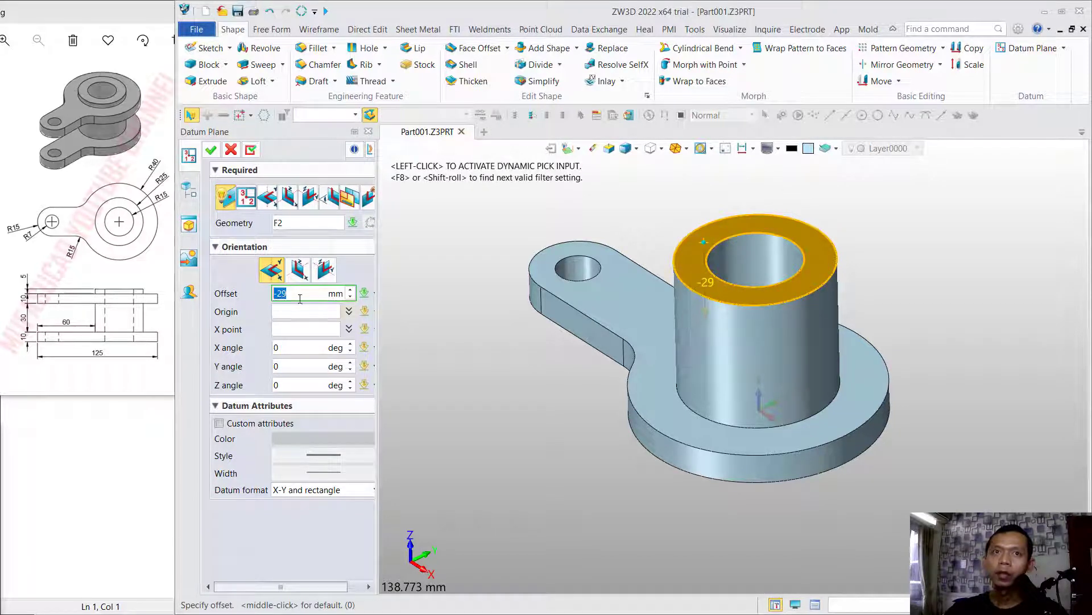
type("-")
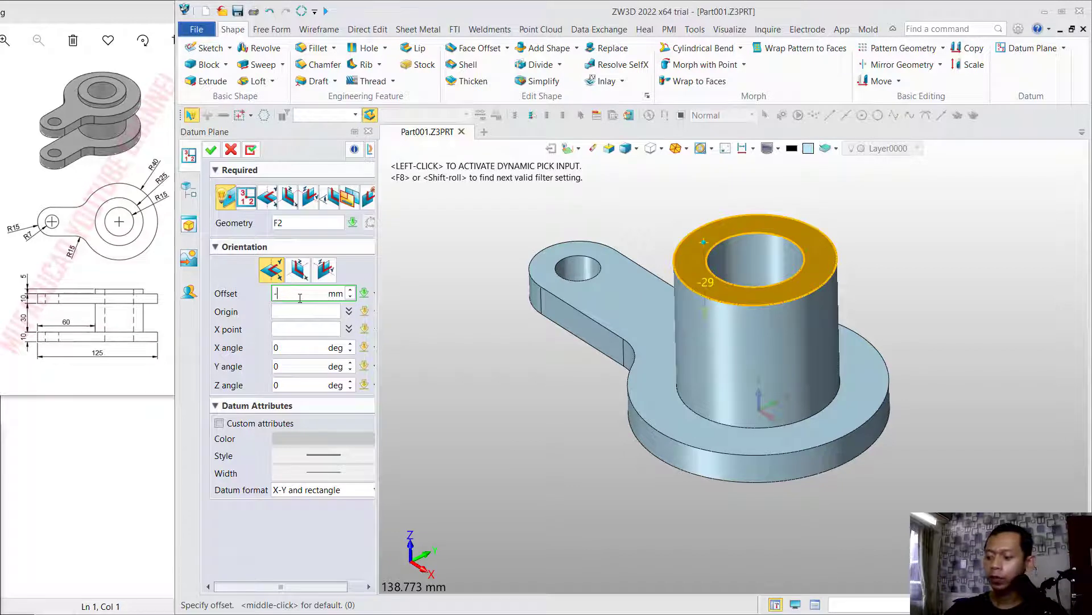
type("30")
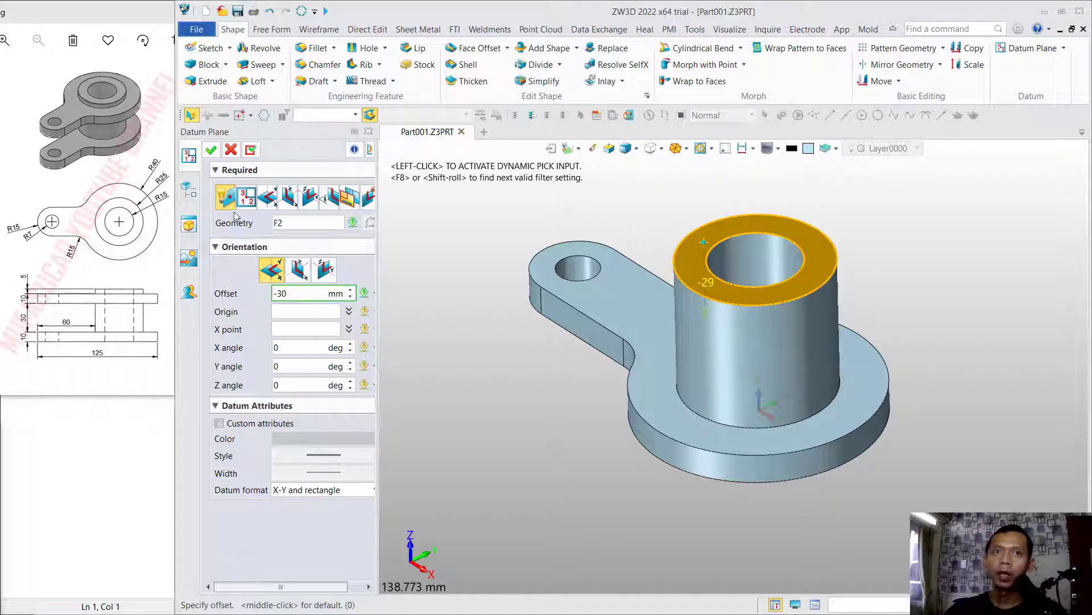
left_click(210, 150)
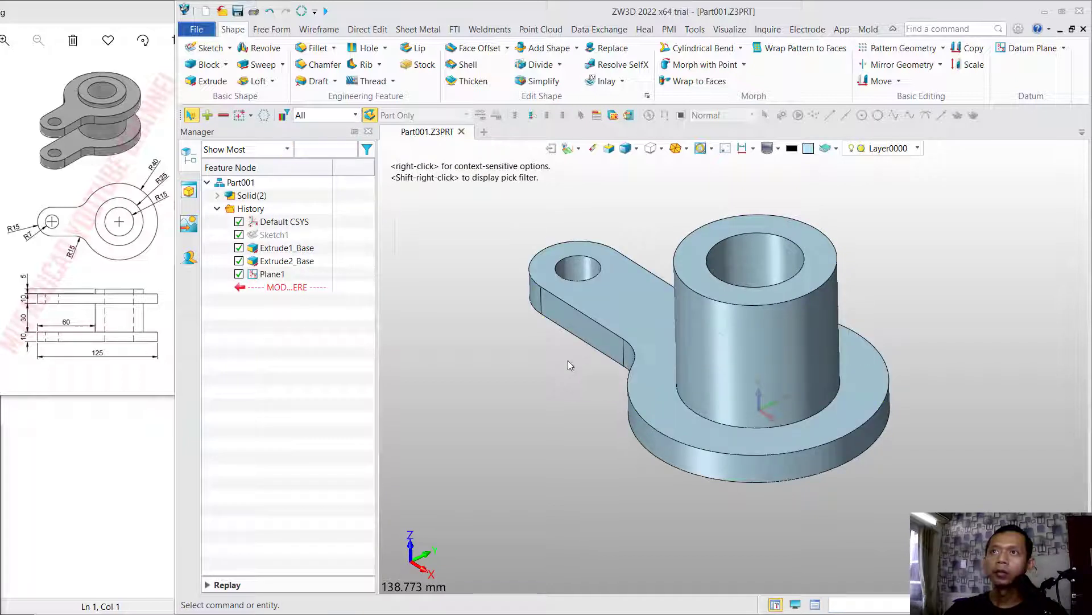
- Mirror the whole link plate body (Extrude2_Base) about Plane1 as an associative copy, keeping the result a separate body
left_click(890, 64)
left_click(594, 332)
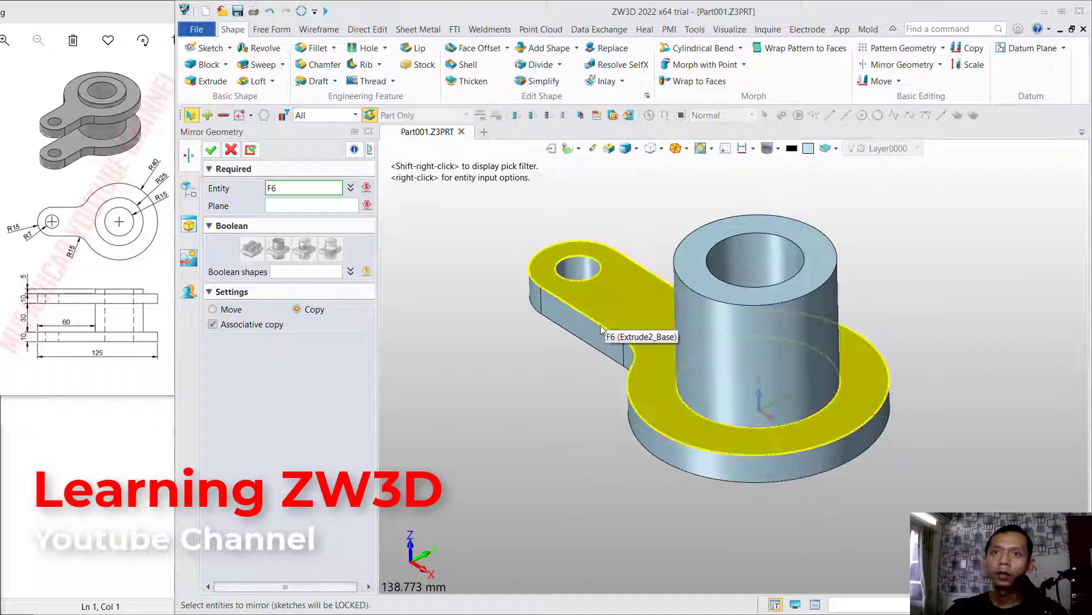
left_click(366, 188)
left_click(352, 188)
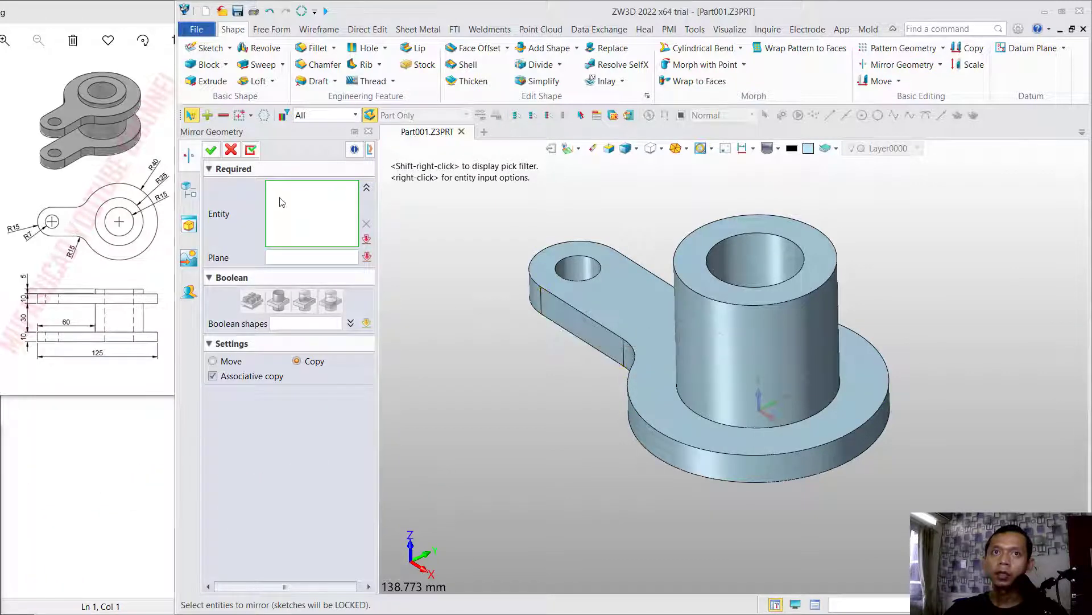
left_click(188, 189)
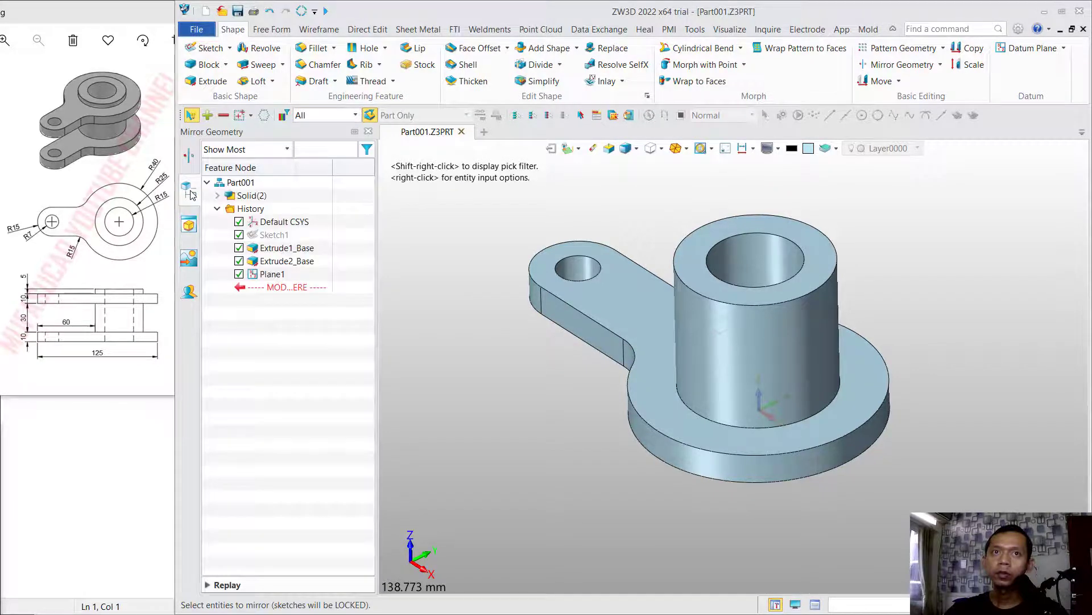
left_click(303, 263)
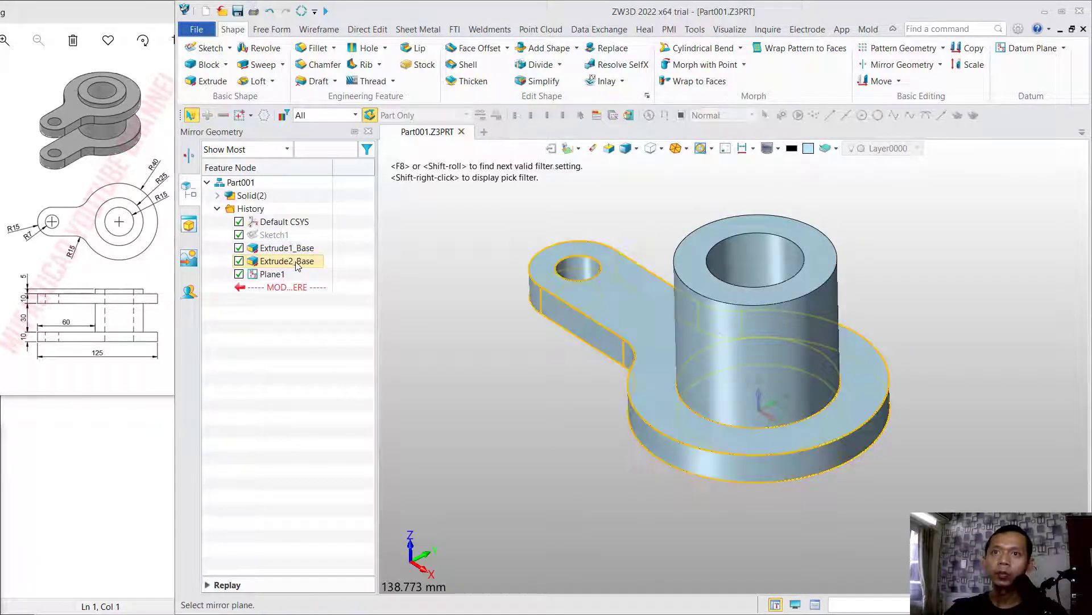
left_click(192, 156)
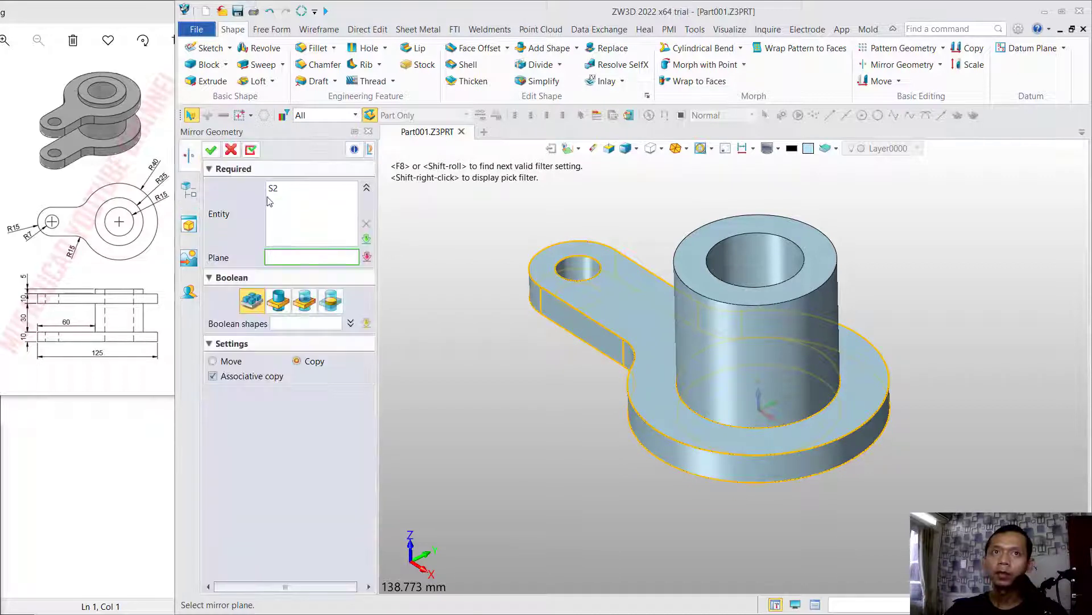
left_click(366, 188)
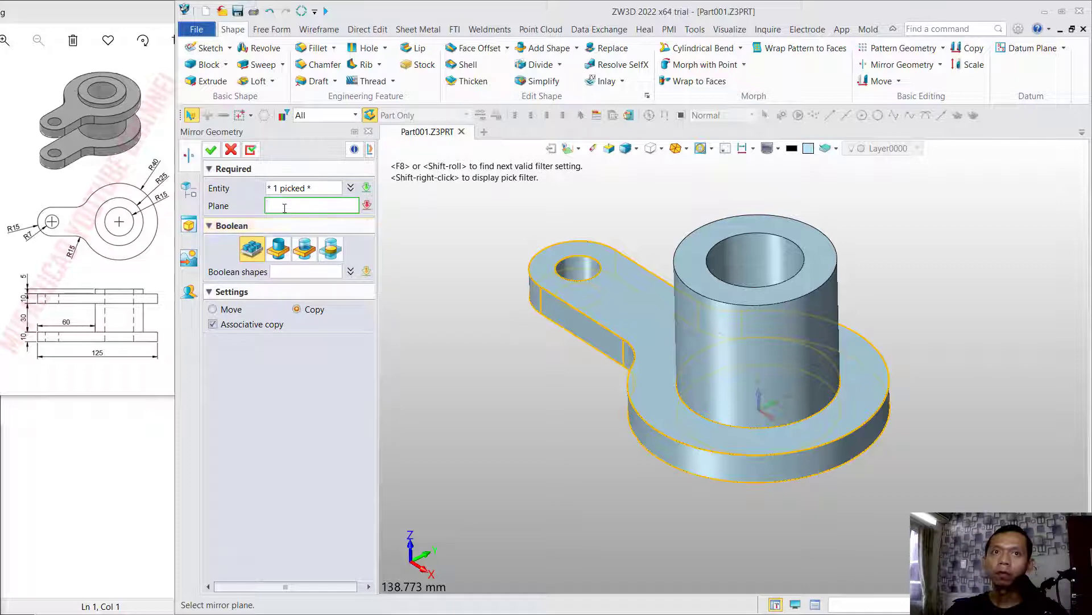
left_click(657, 350)
right_click_drag(672, 355, 732, 383)
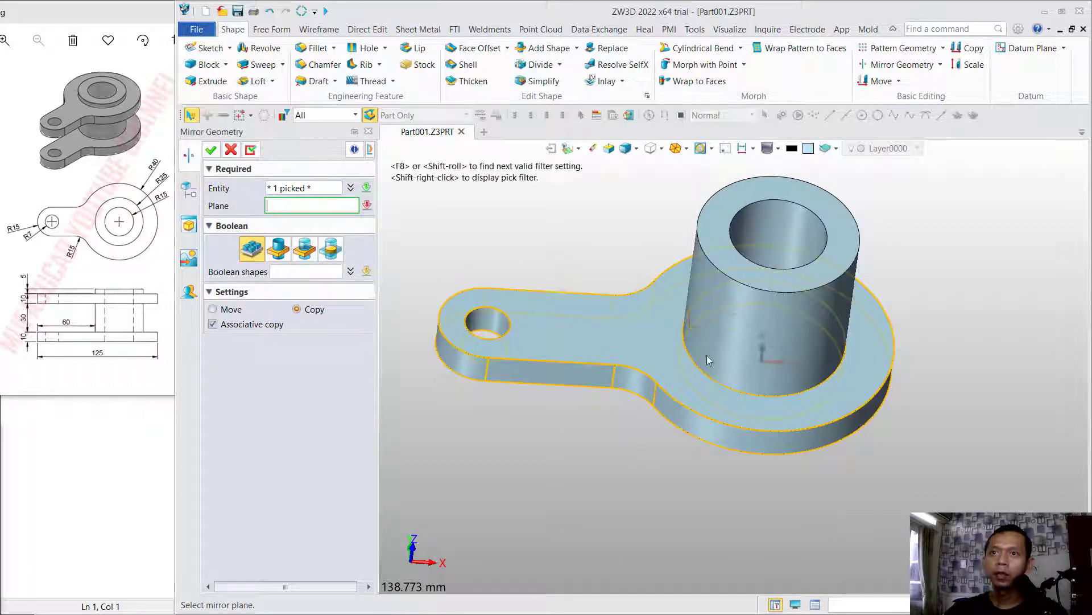
left_click(691, 329)
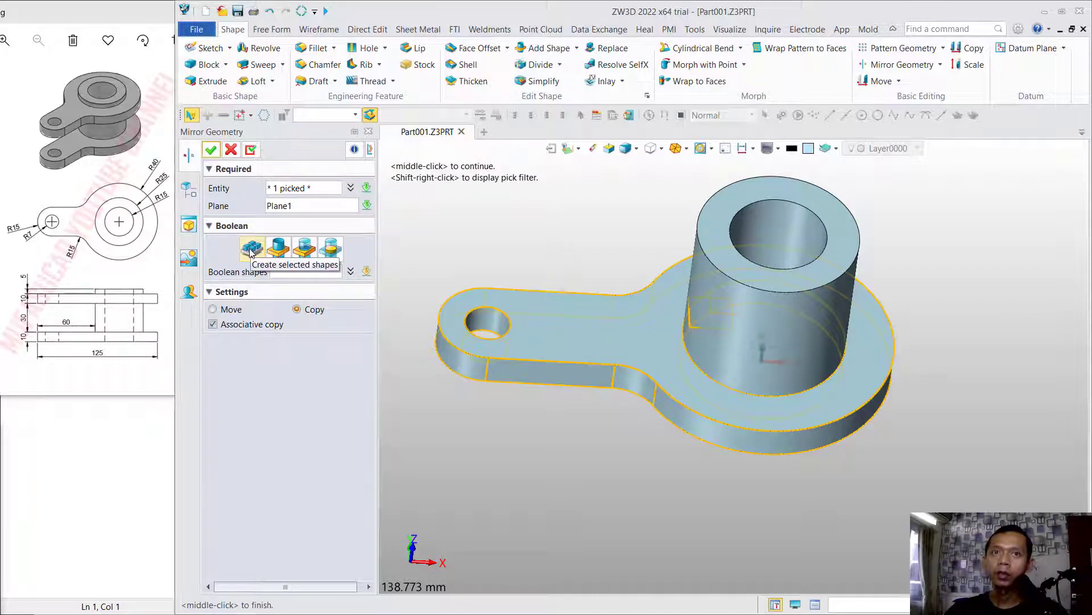
left_click(211, 151)
middle_click_drag(695, 281, 727, 313)
right_click_drag(987, 252, 1014, 194)
right_click_drag(731, 210, 734, 238)
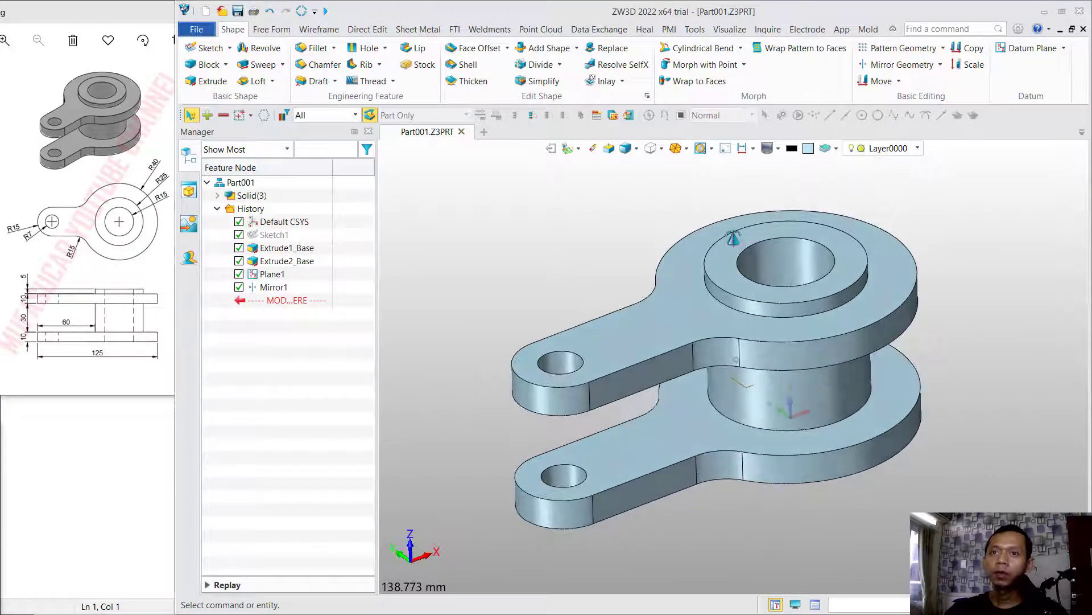